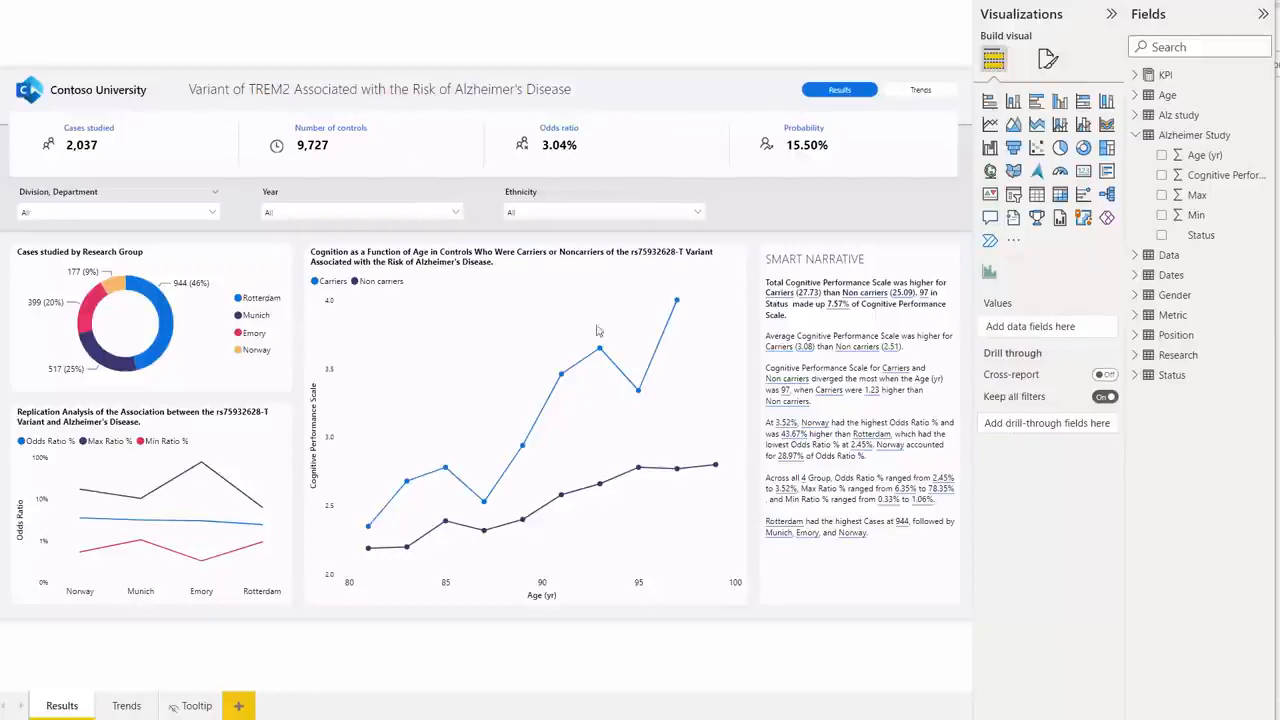
- Enable error bars on the cognition by age line chart, using Max as the upper bound and Min as the lower bound
mouse_move(538, 379)
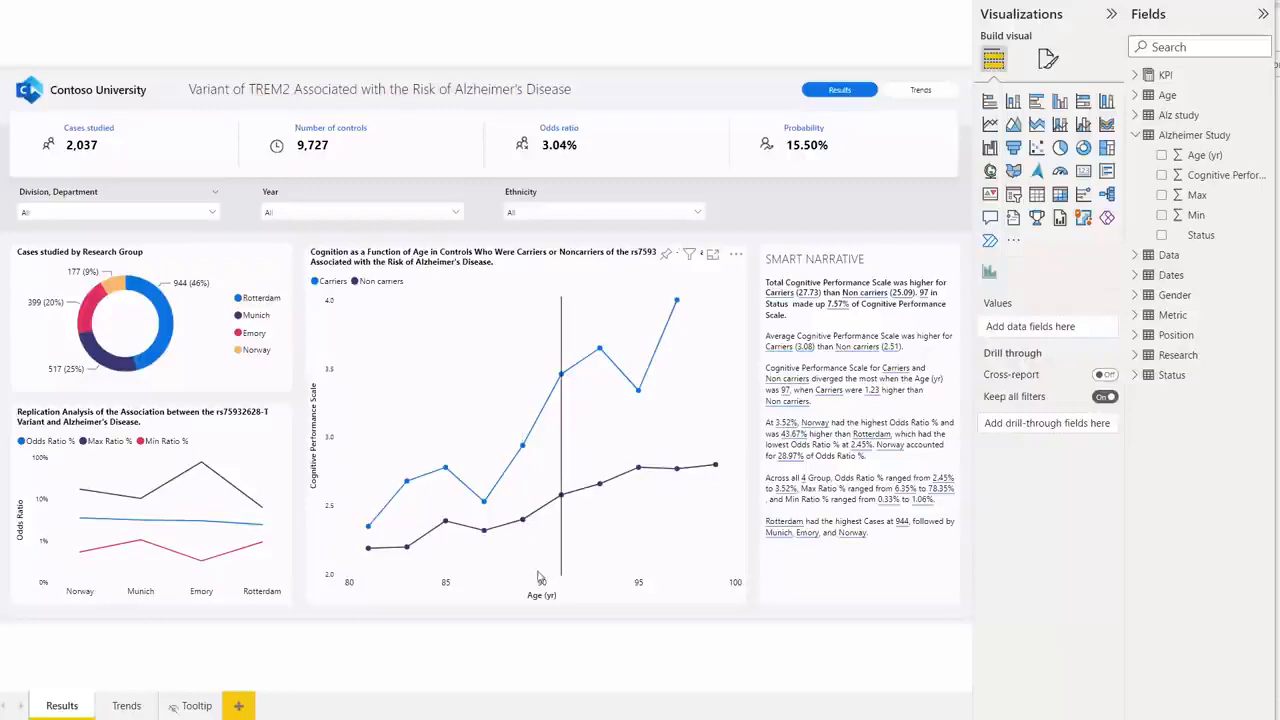
mouse_move(448, 527)
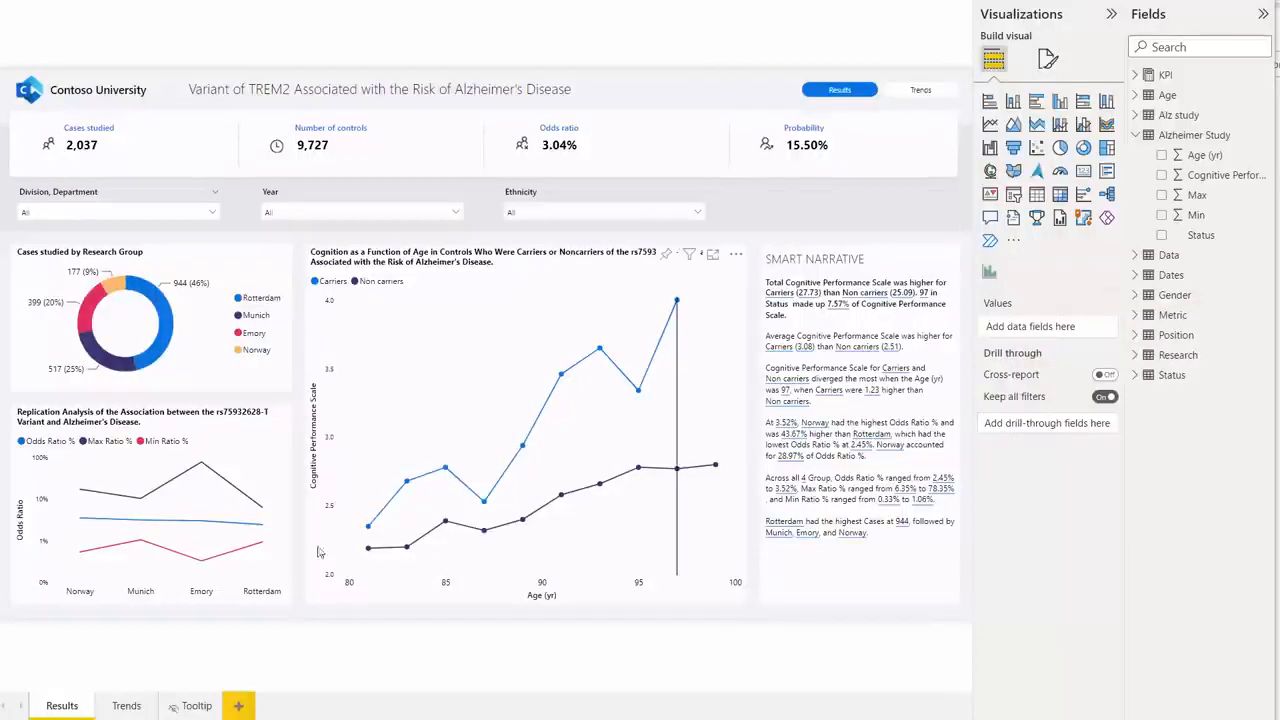
click(615, 274)
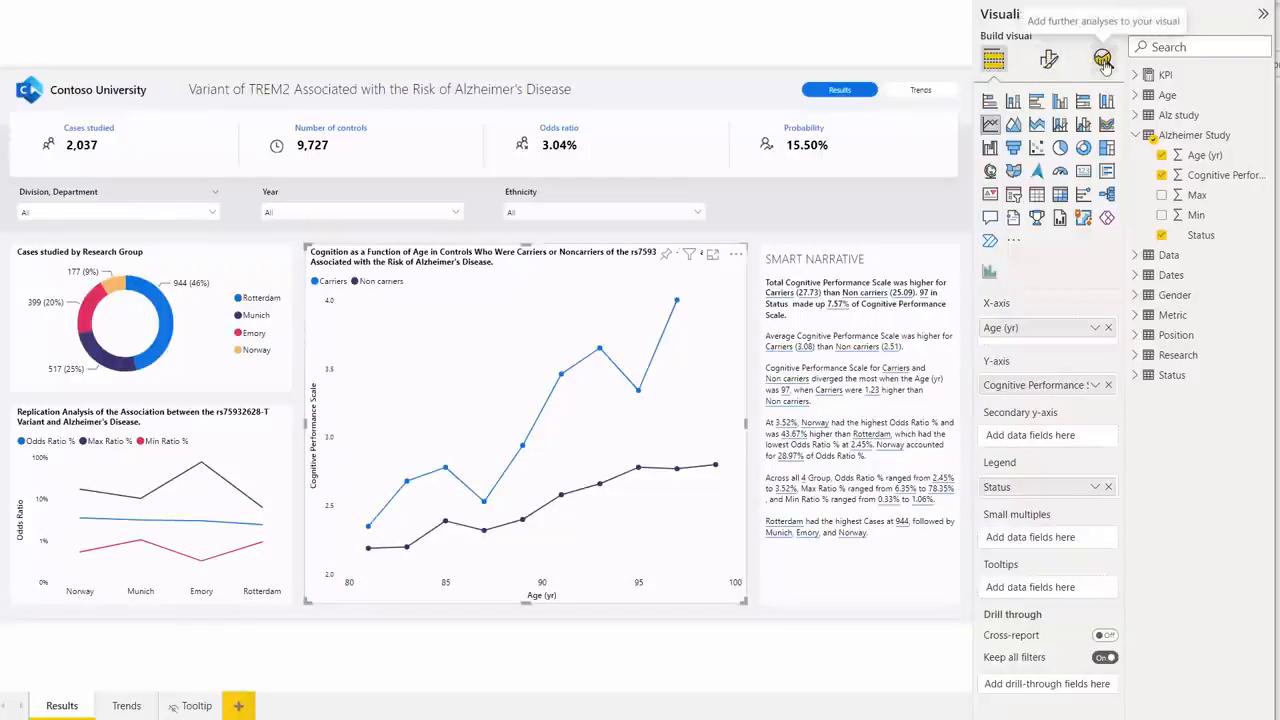
click(1104, 62)
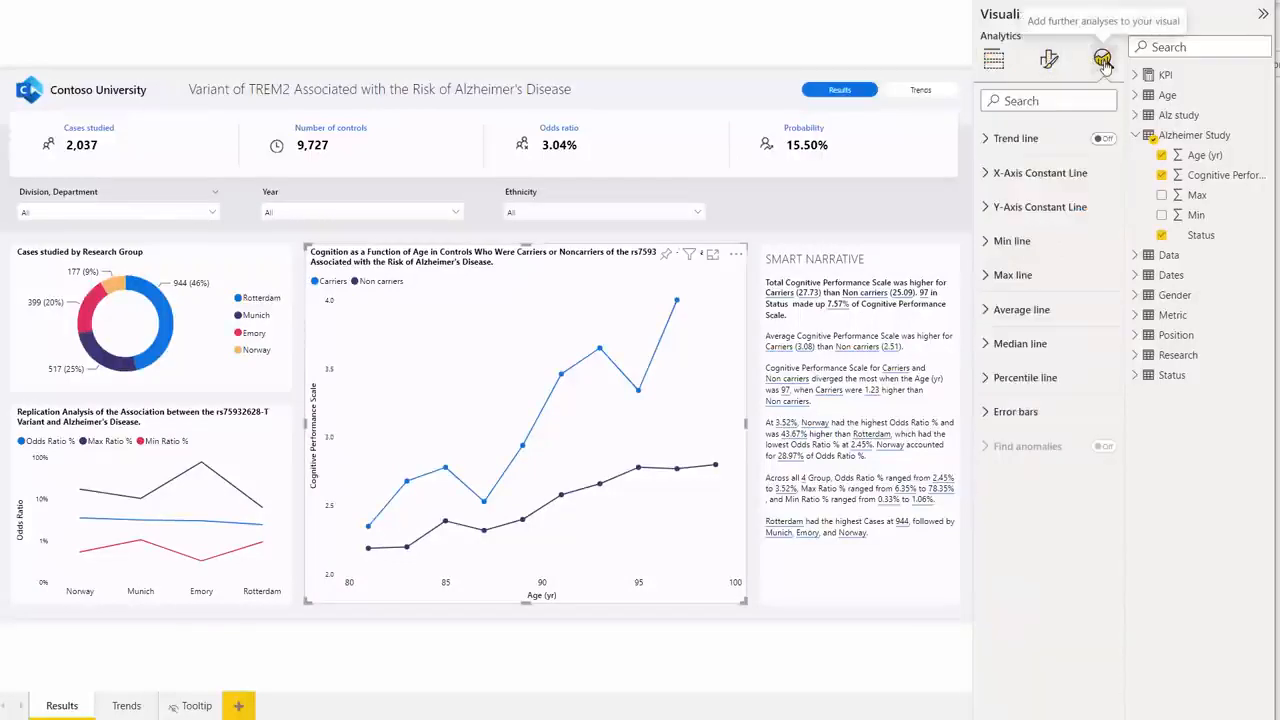
click(986, 413)
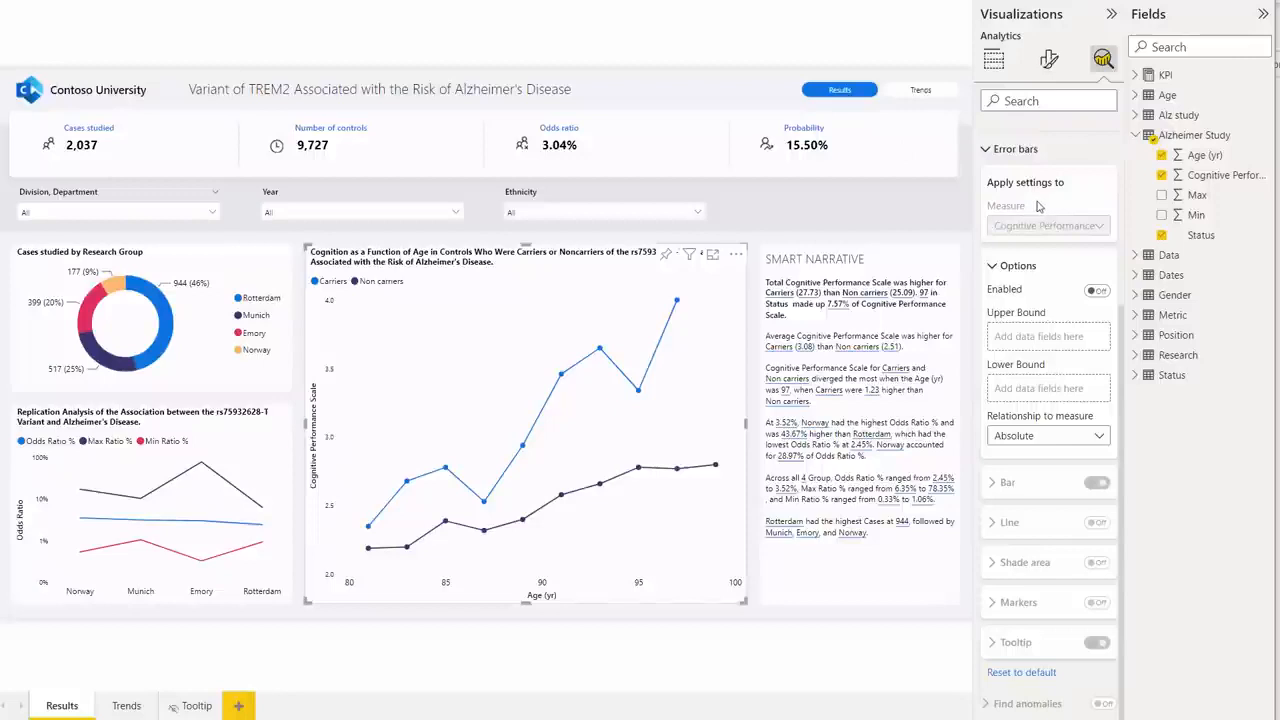
click(1090, 297)
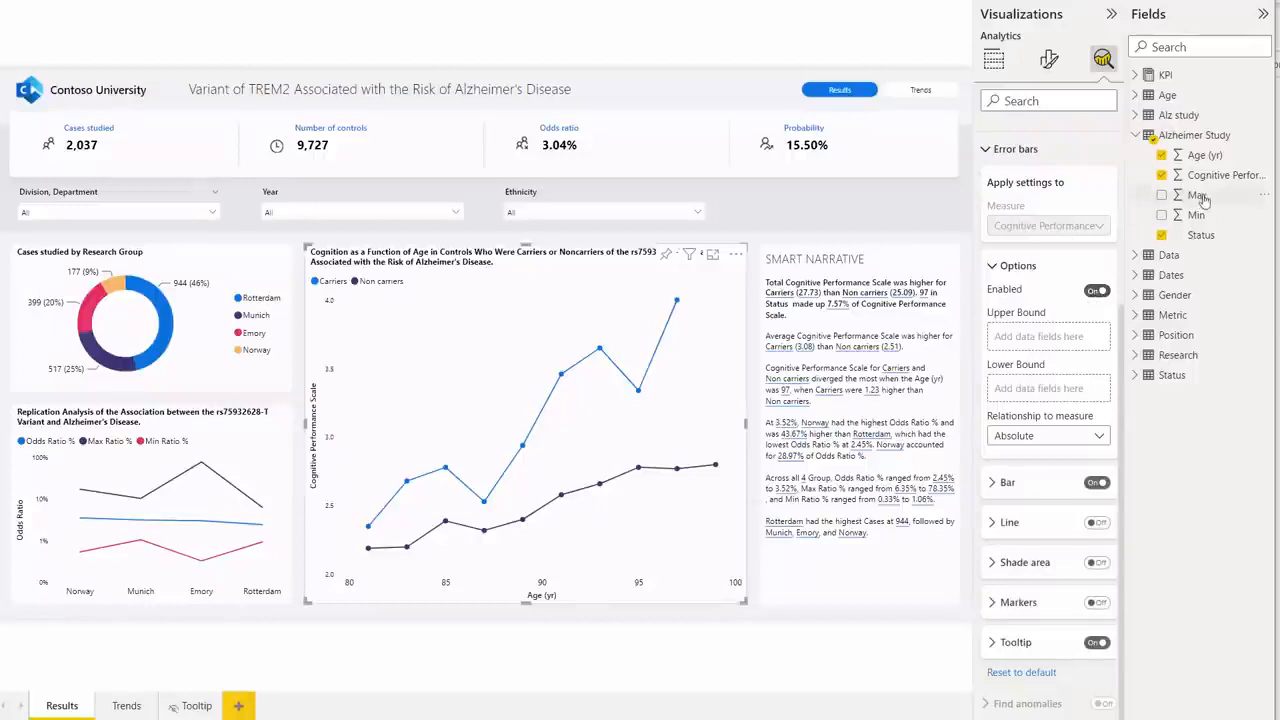
drag(1200, 215, 1050, 388)
drag(1197, 195, 1075, 340)
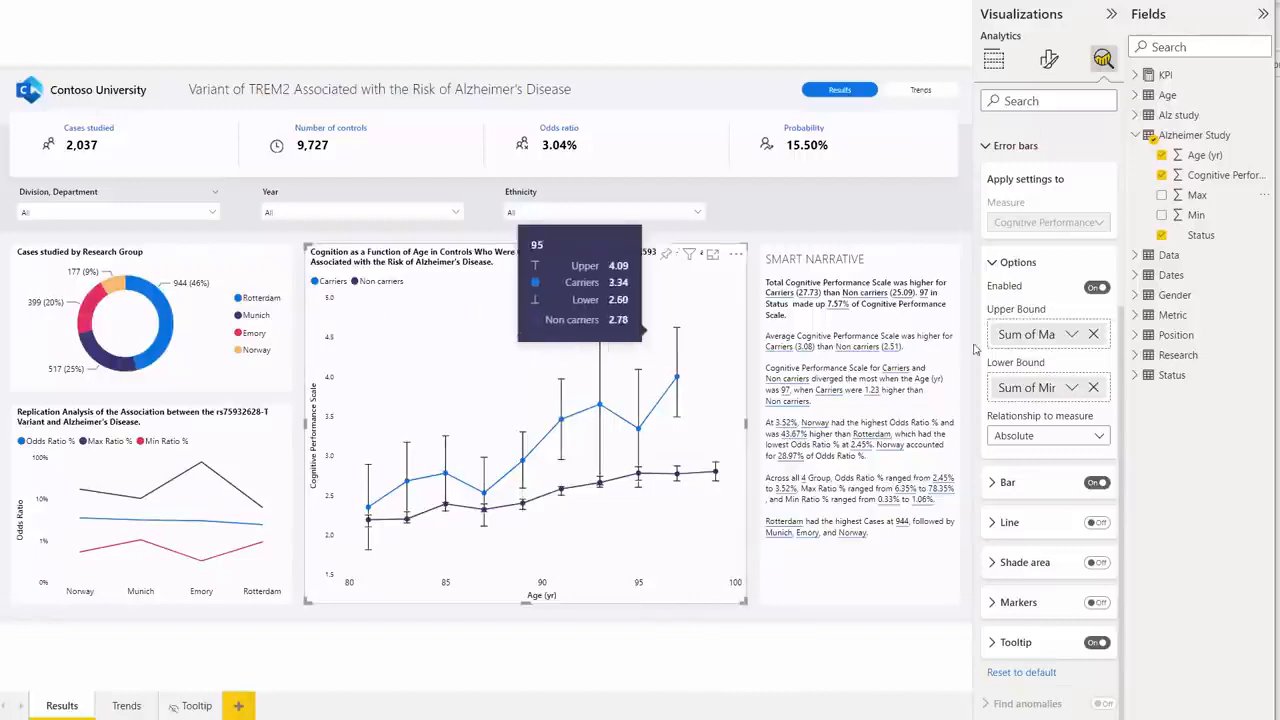
- Review the Absolute and Relative options for the error bars' relationship to measure, and check the bounds at age 95 for both series
click(1064, 437)
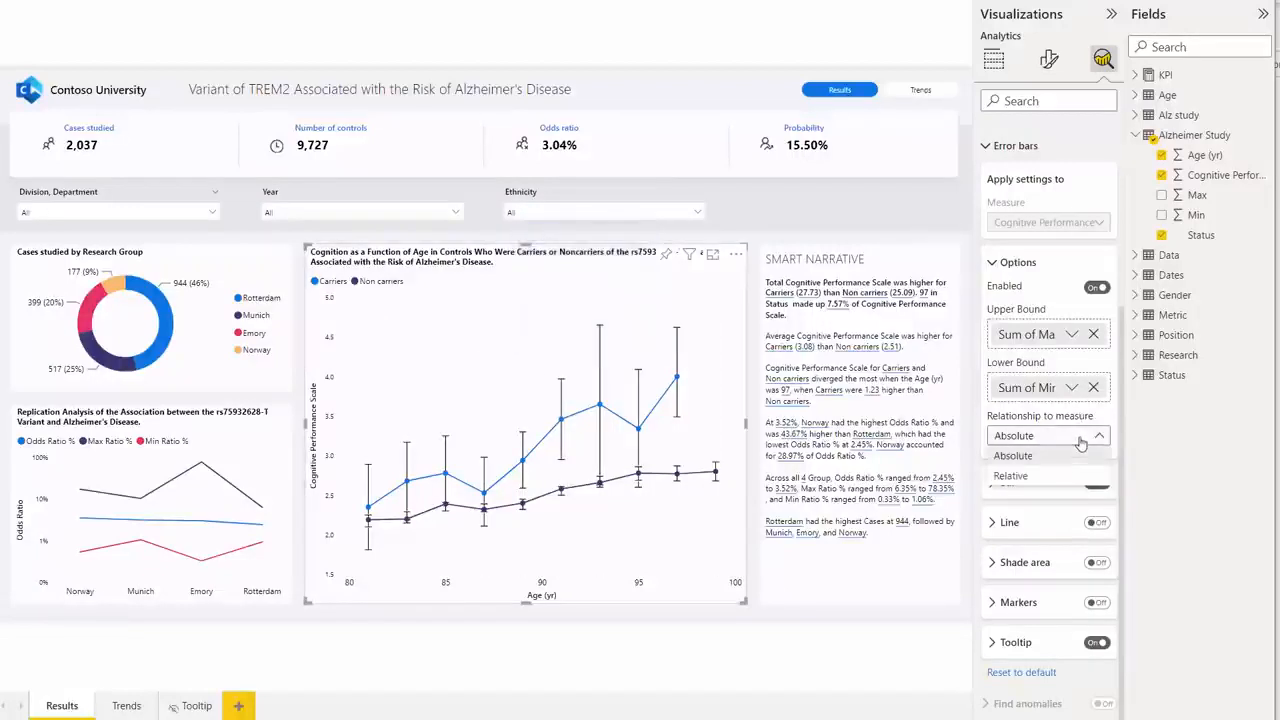
click(1045, 451)
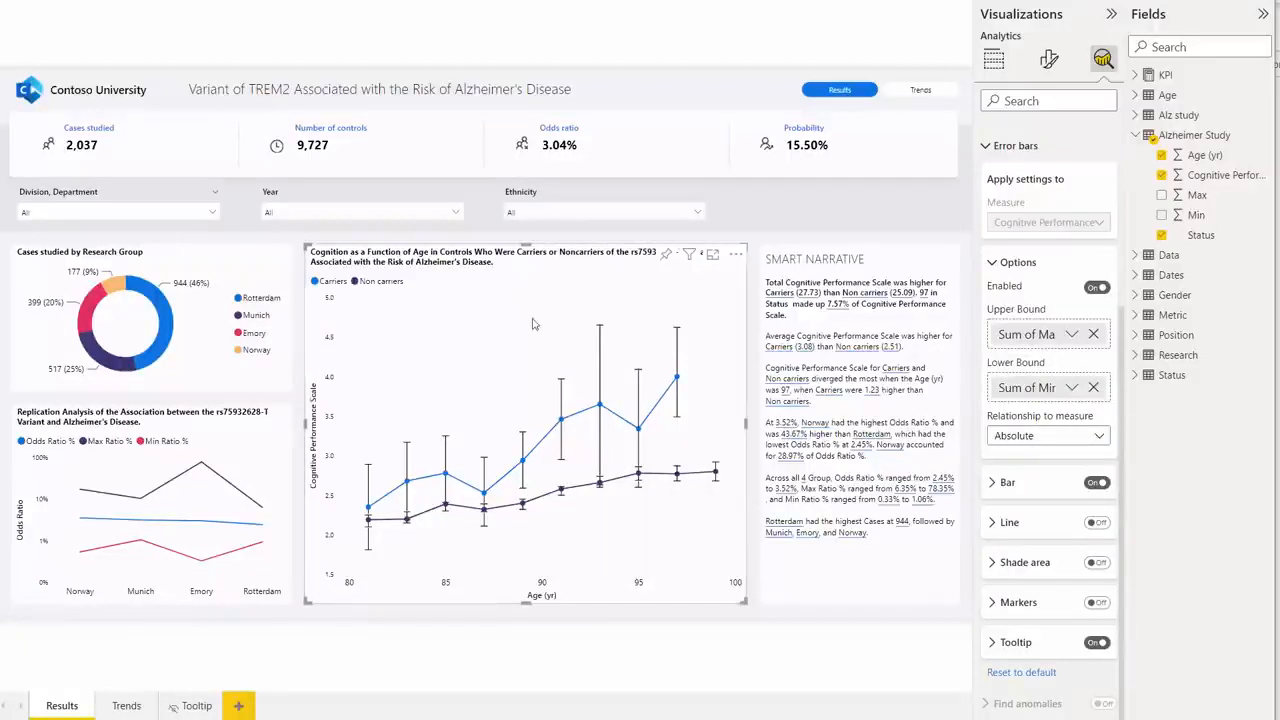
mouse_move(602, 340)
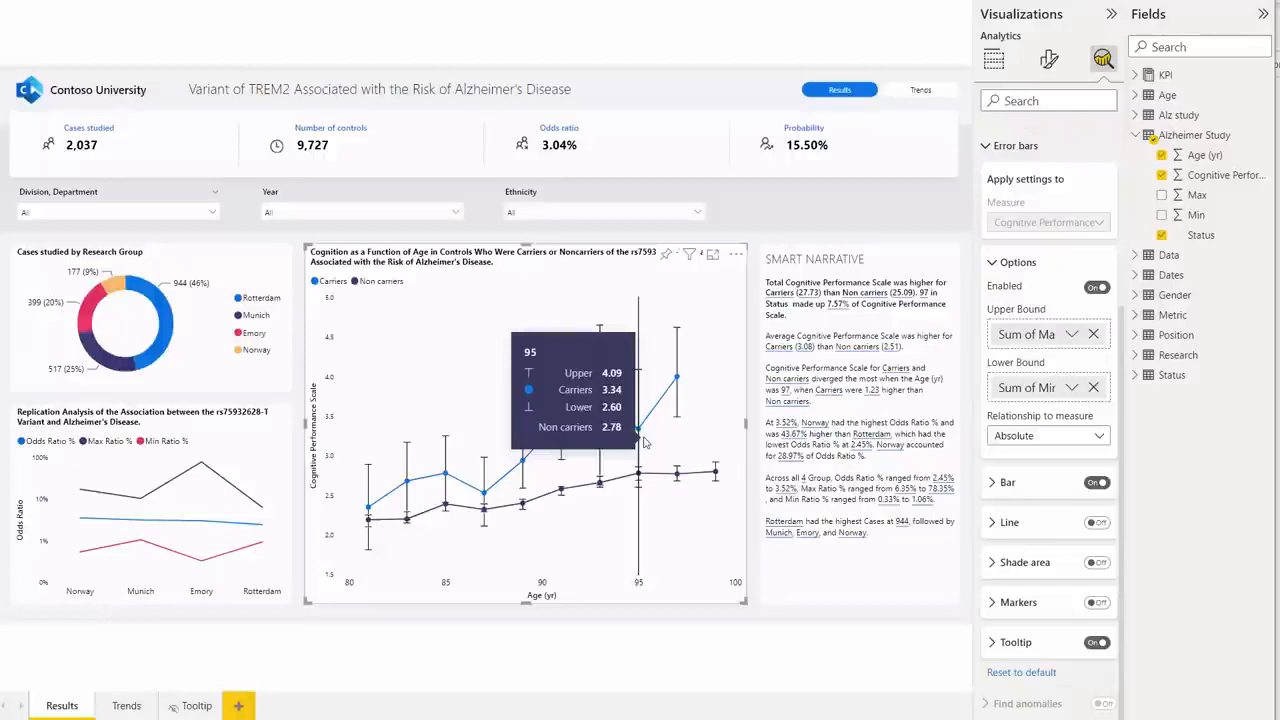
click(1045, 437)
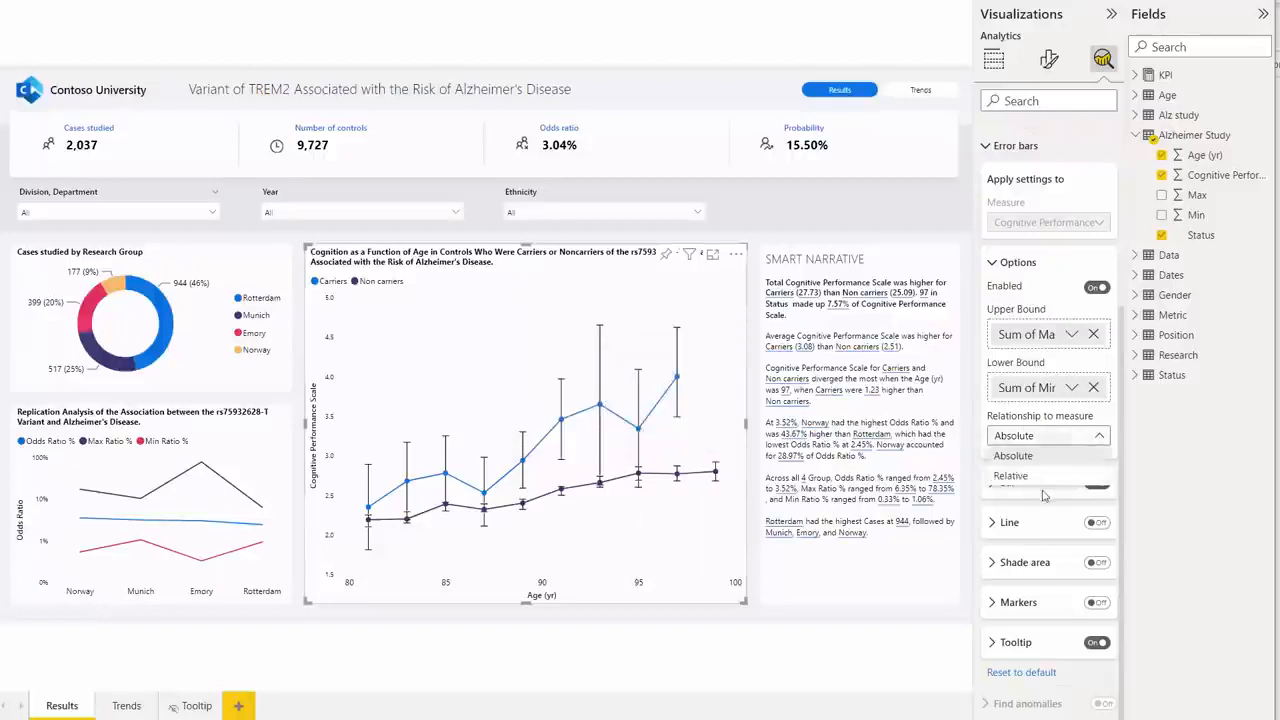
click(1046, 458)
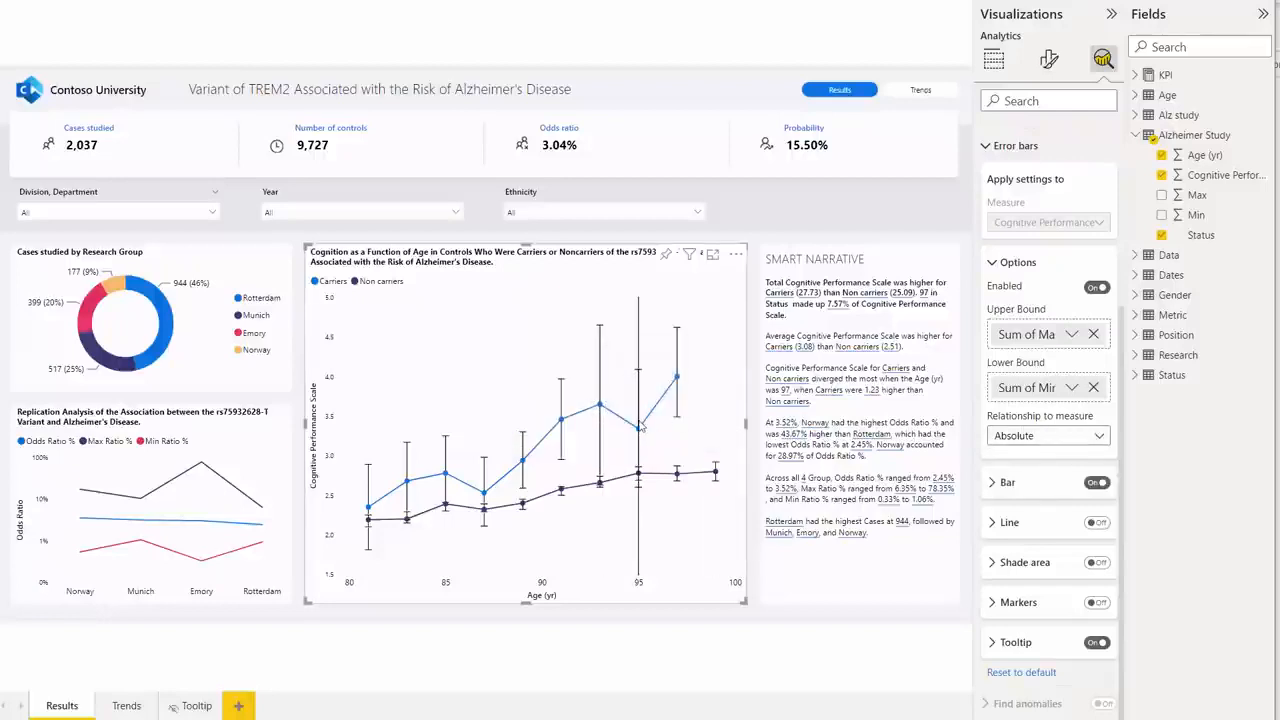
mouse_move(642, 441)
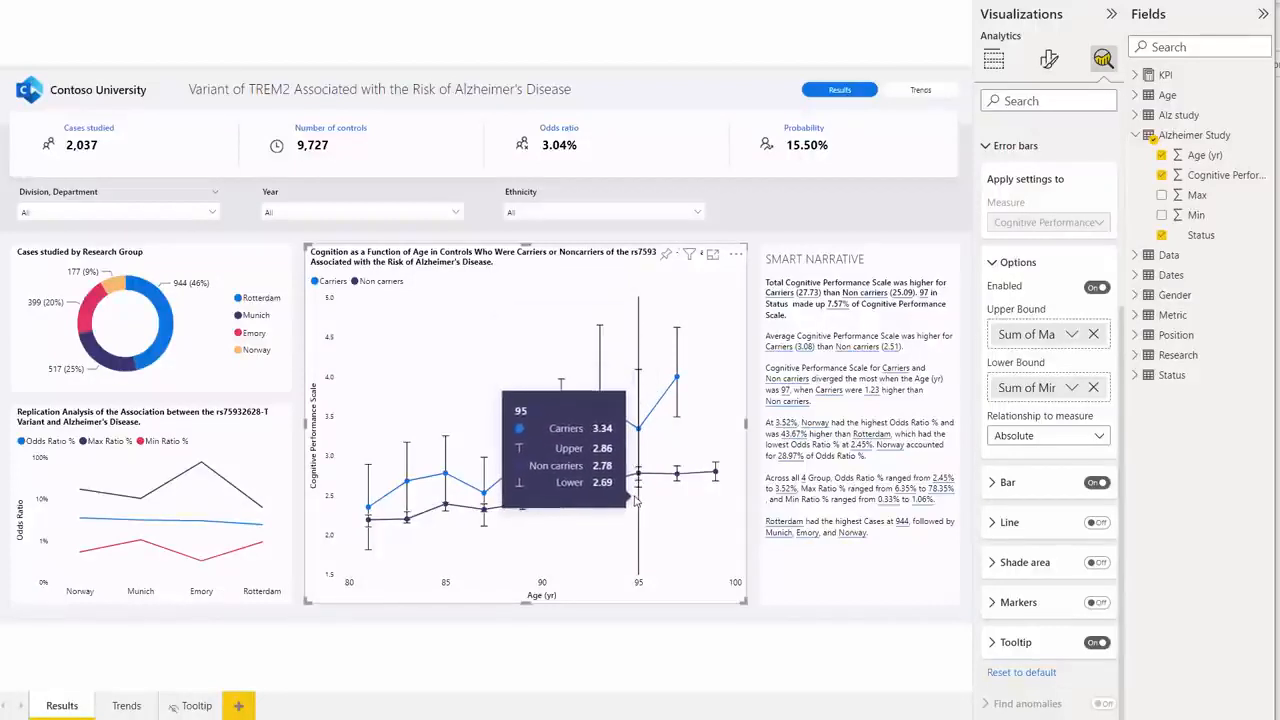
click(1015, 441)
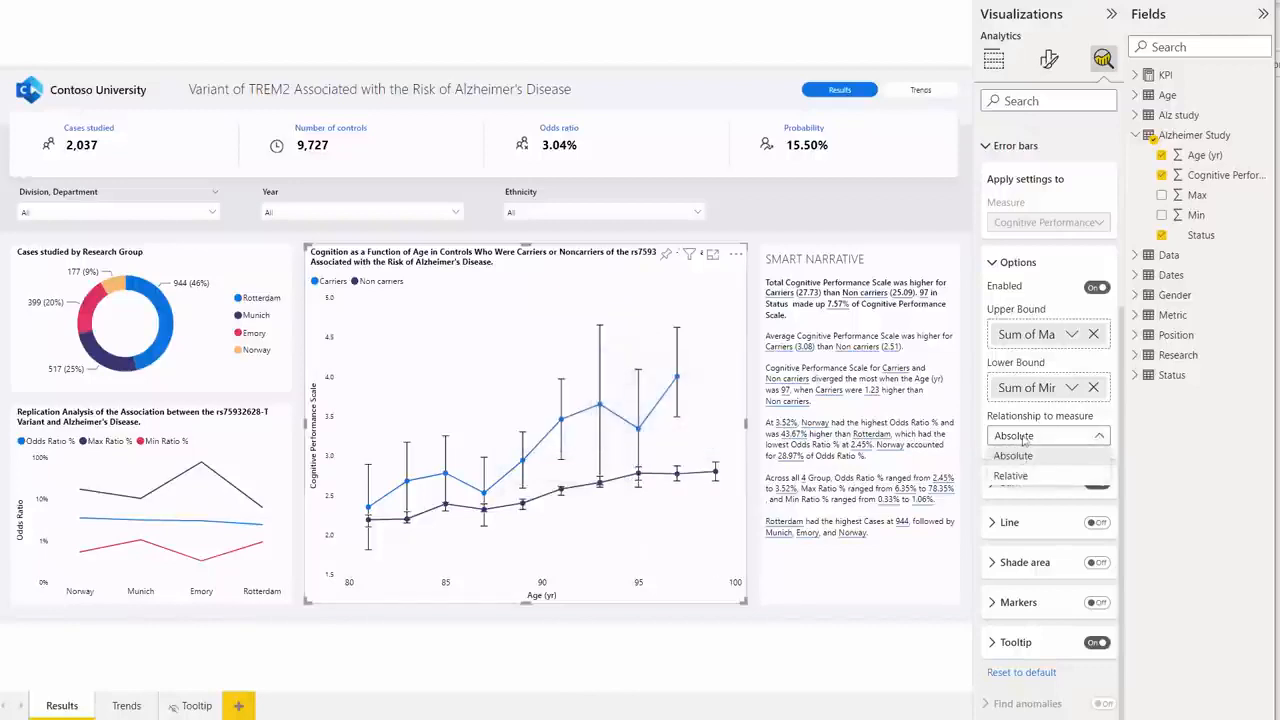
click(1021, 454)
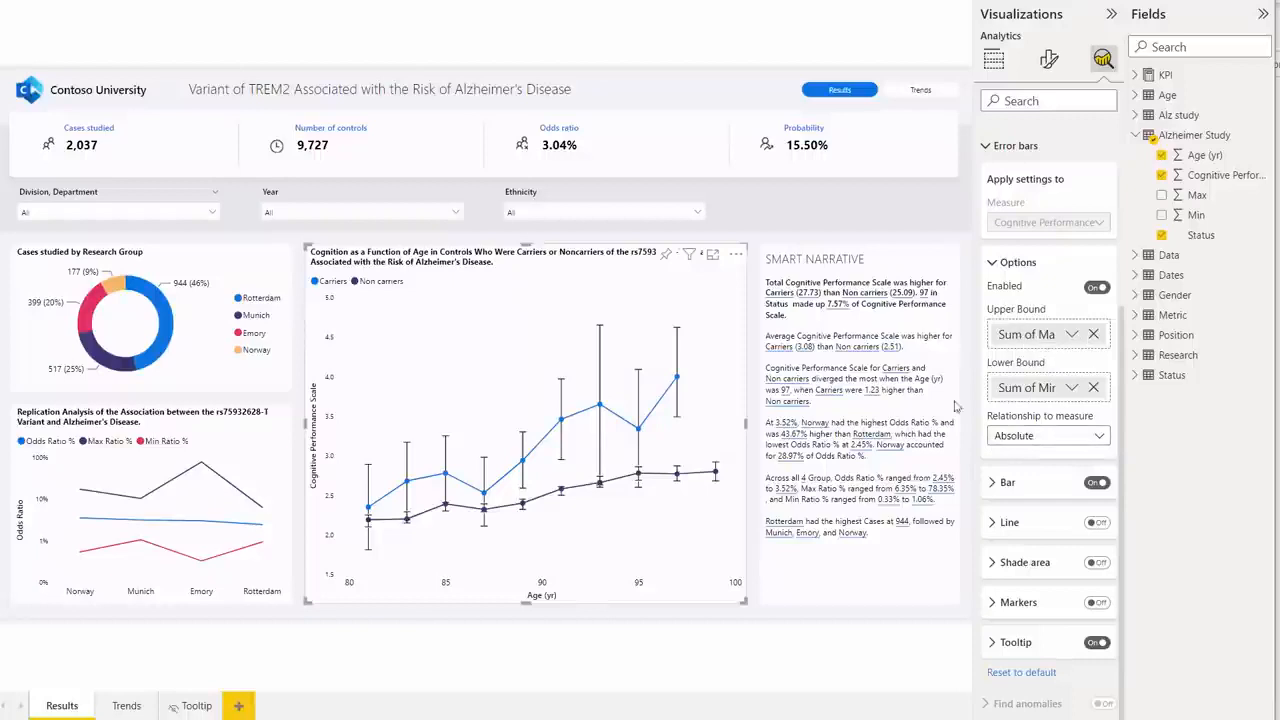
click(1015, 440)
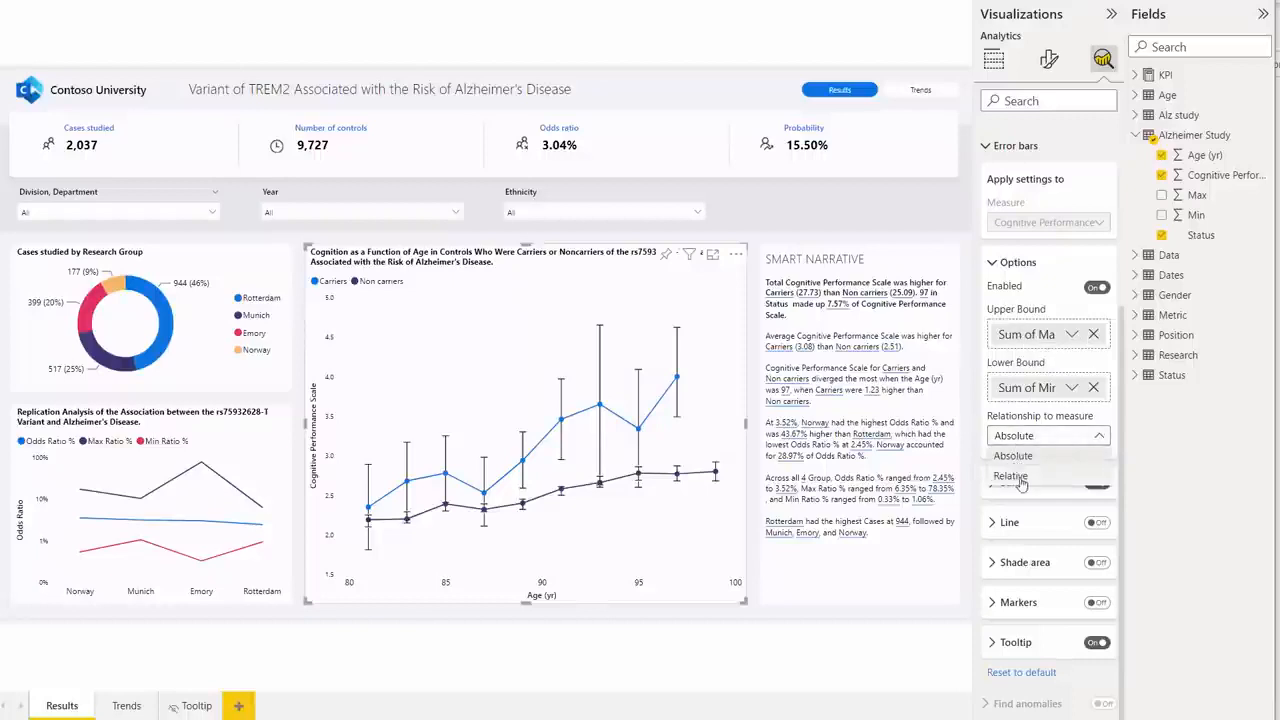
click(1038, 448)
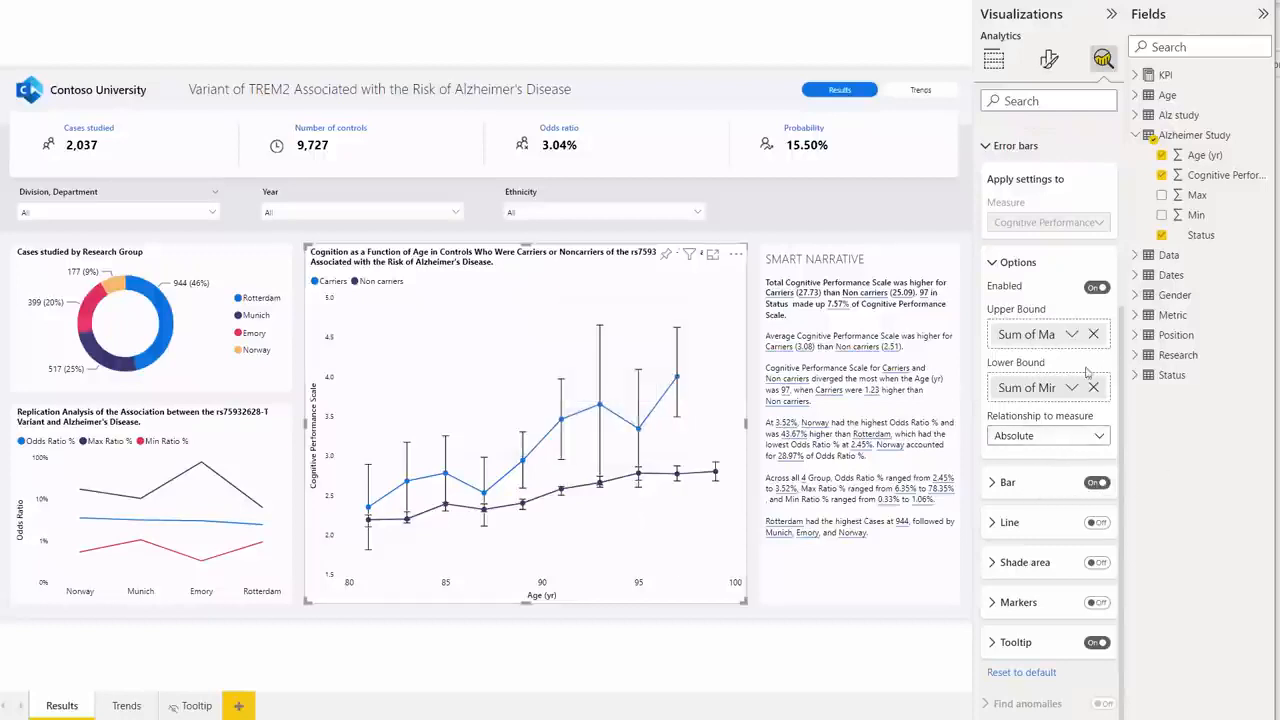
- Try the Dot end style on the error bars and set it back to Cap
click(1010, 483)
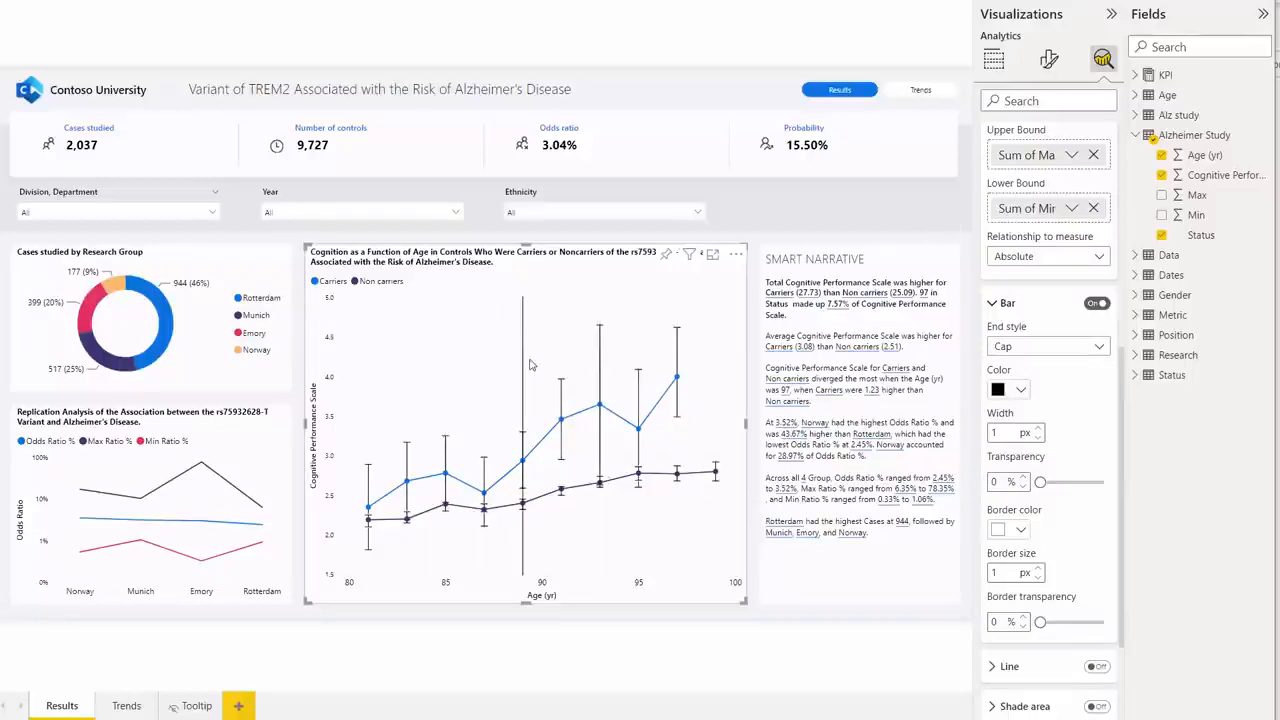
click(1055, 347)
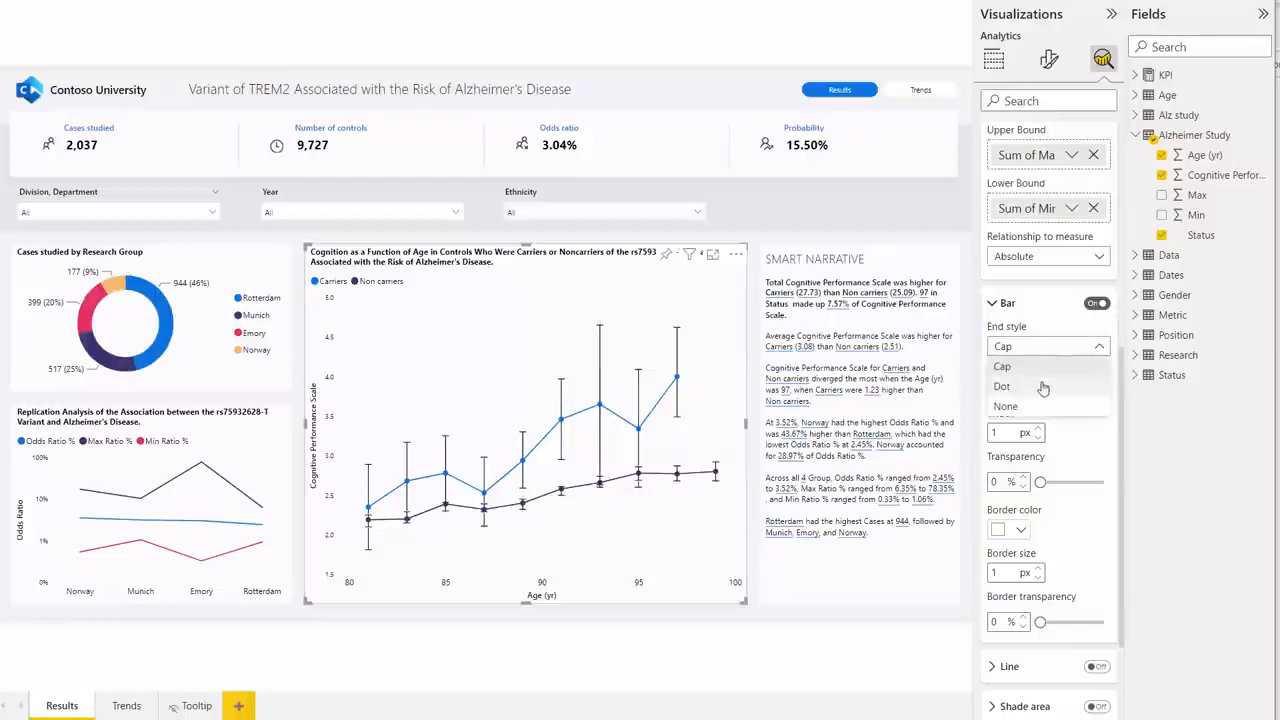
click(1043, 388)
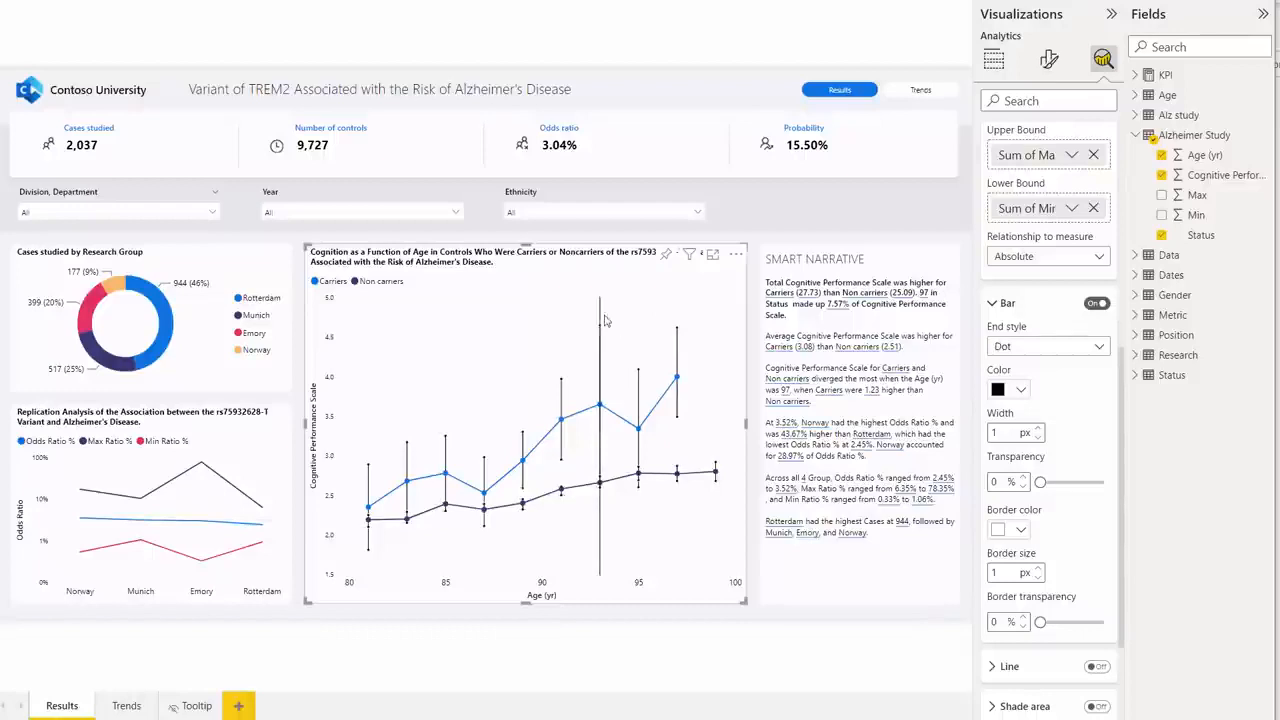
click(1040, 347)
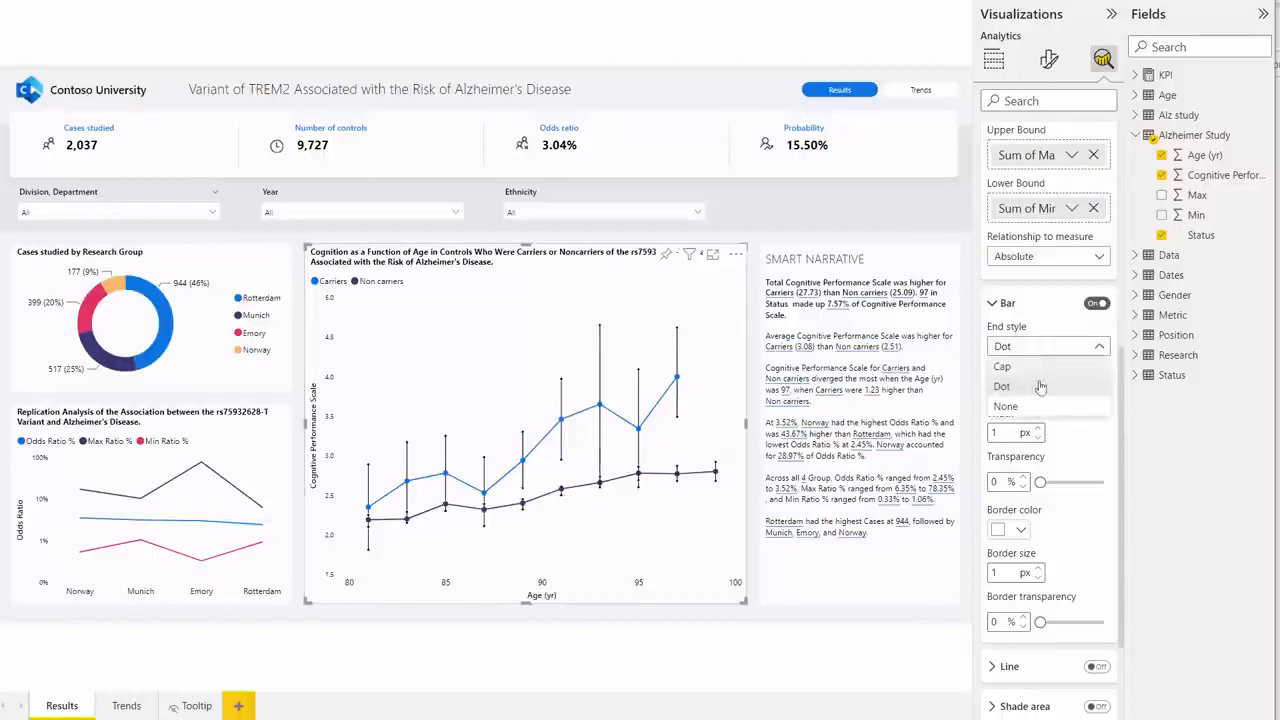
click(1043, 368)
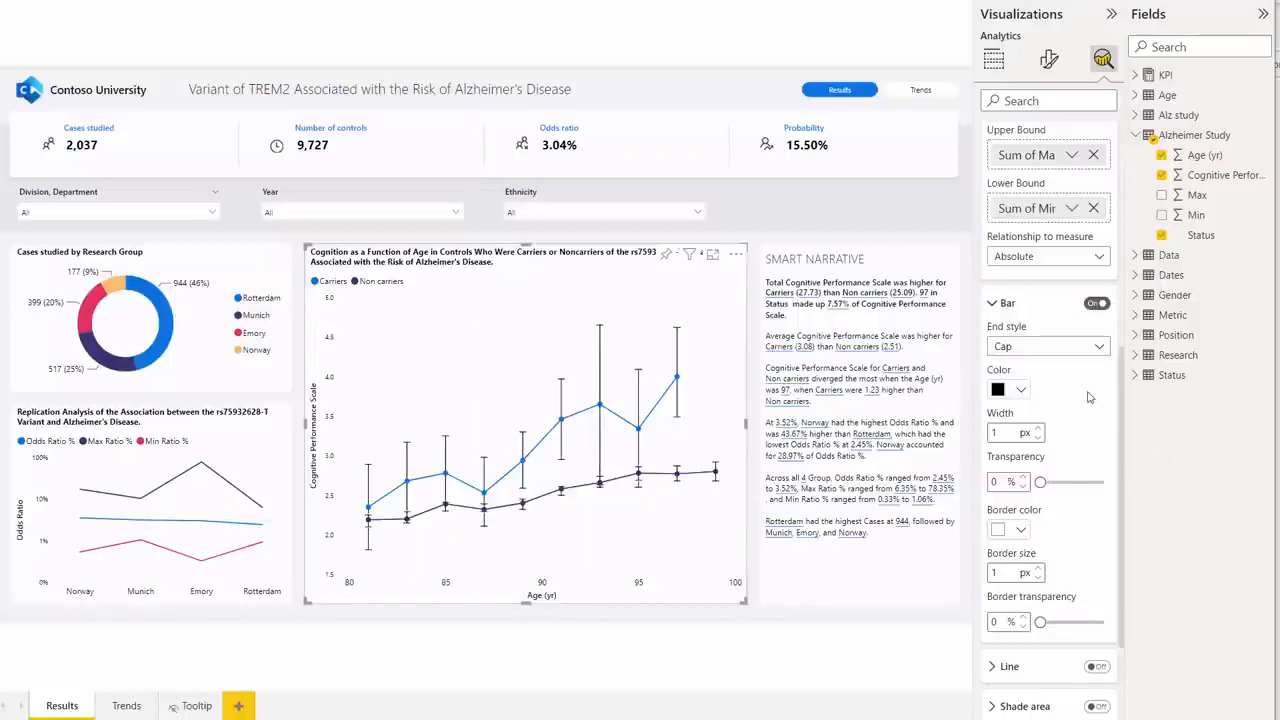
- Turn off the bar display of the error bars and turn on their line and shade area instead
scroll(1092, 397, down, 1)
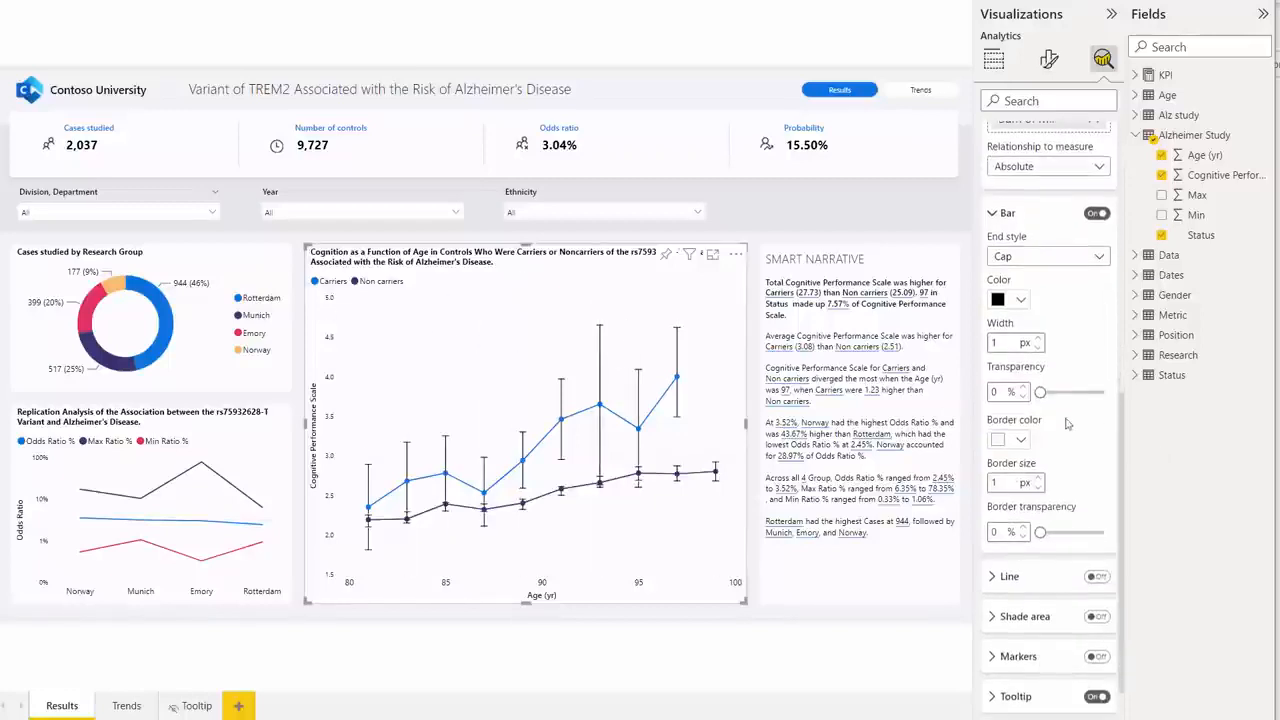
click(1097, 214)
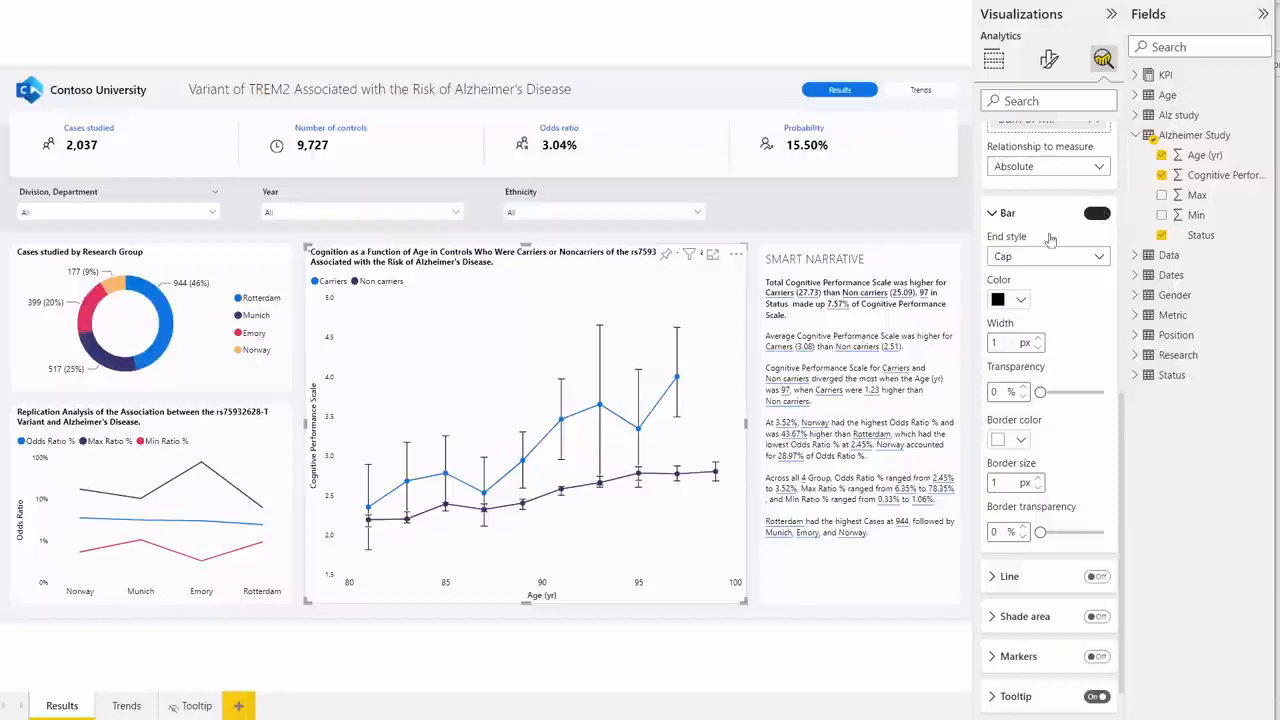
click(994, 216)
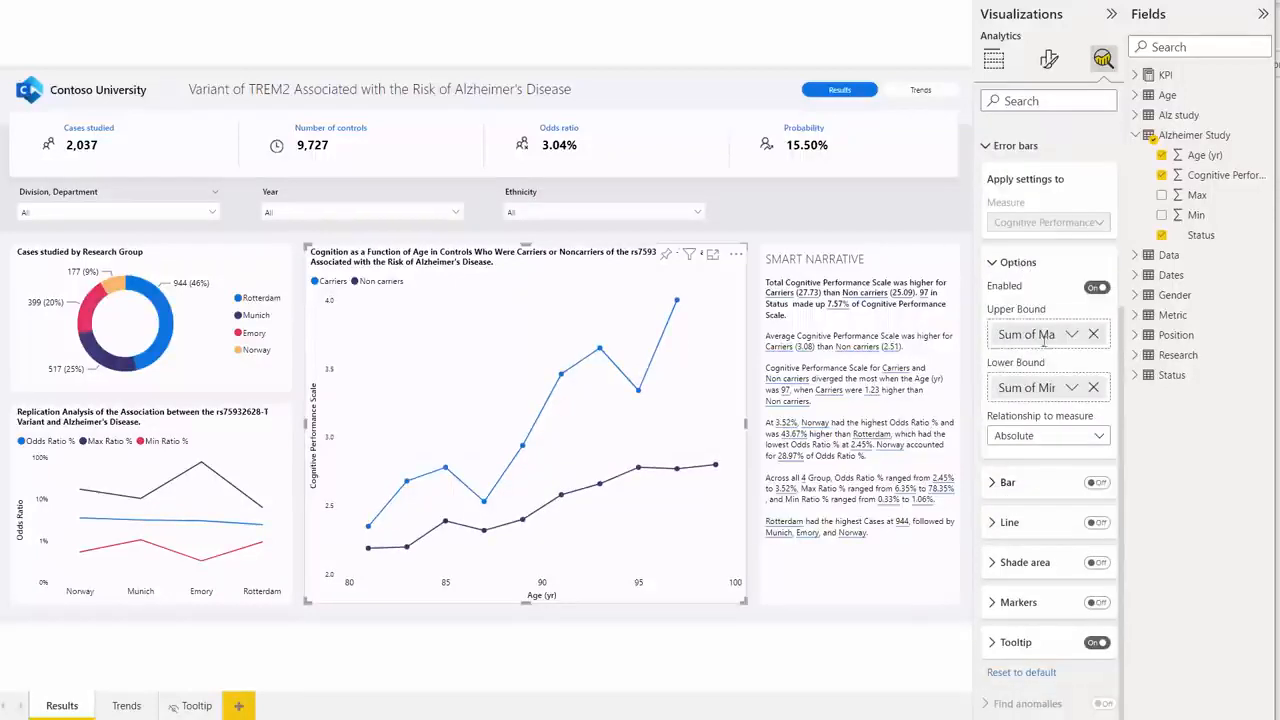
click(1100, 525)
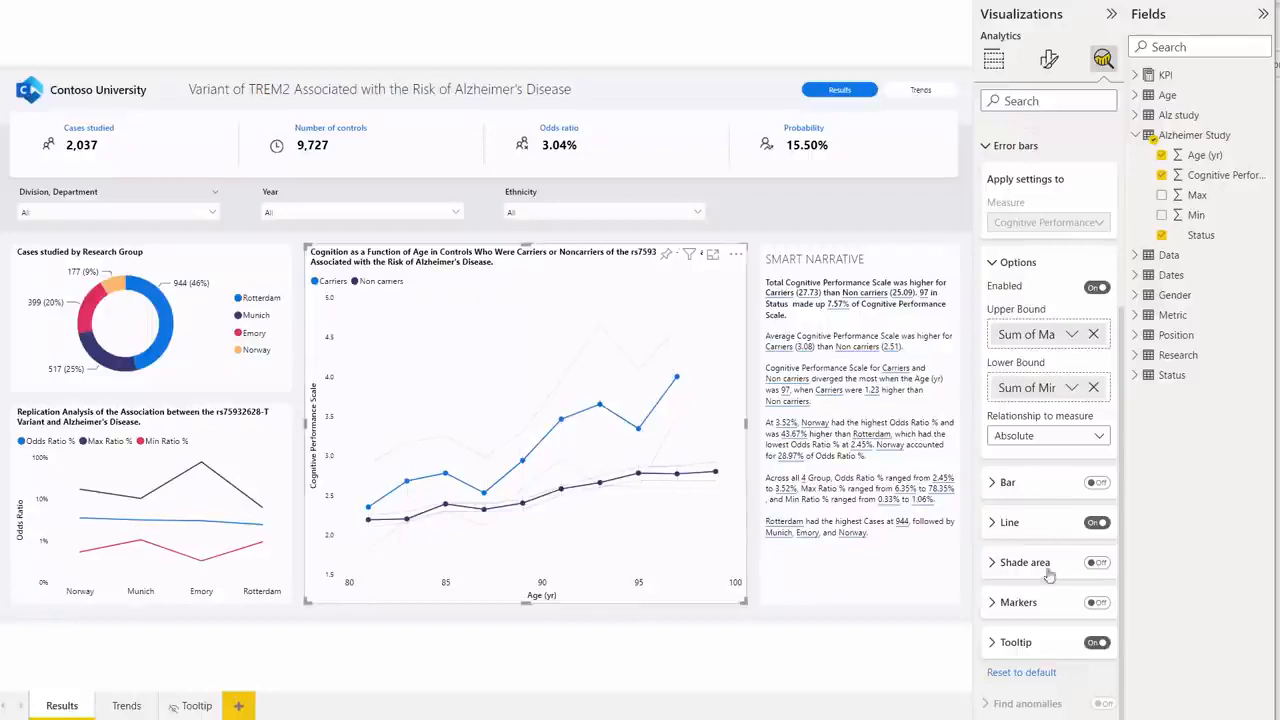
click(1097, 564)
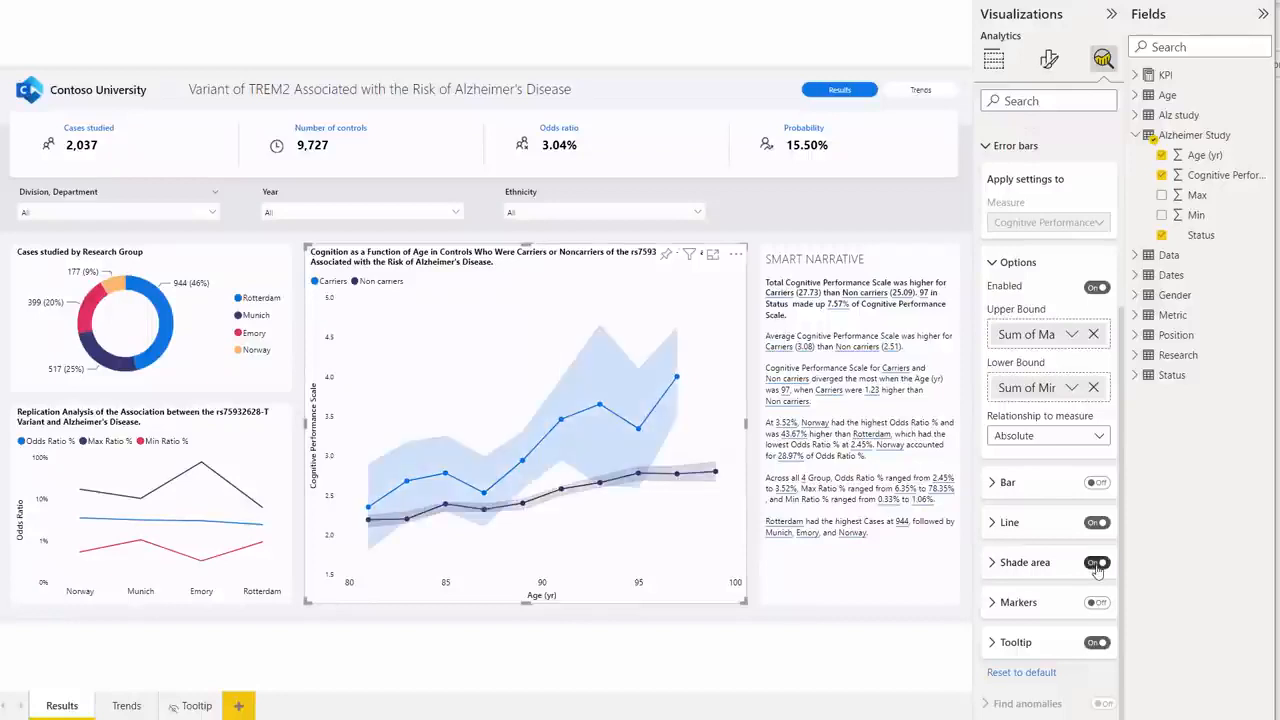
- Review the shade area and line settings of the error bars, including the available line styles
click(1038, 566)
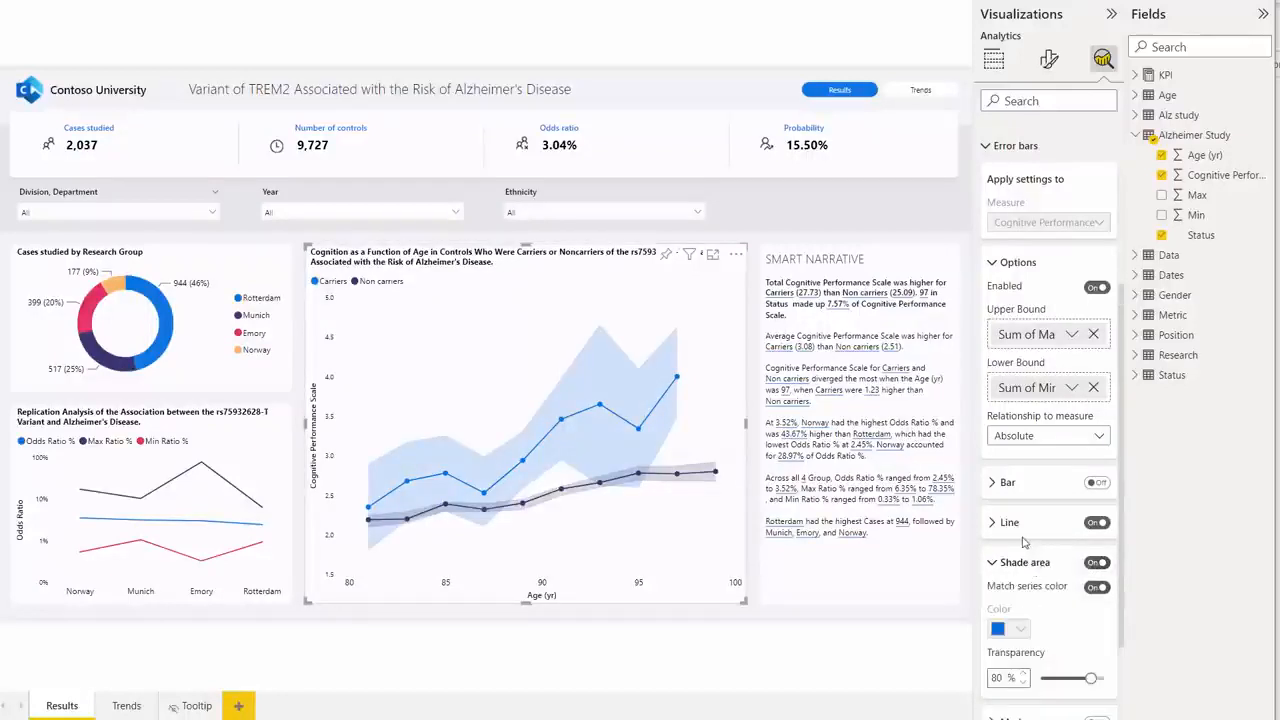
click(1010, 522)
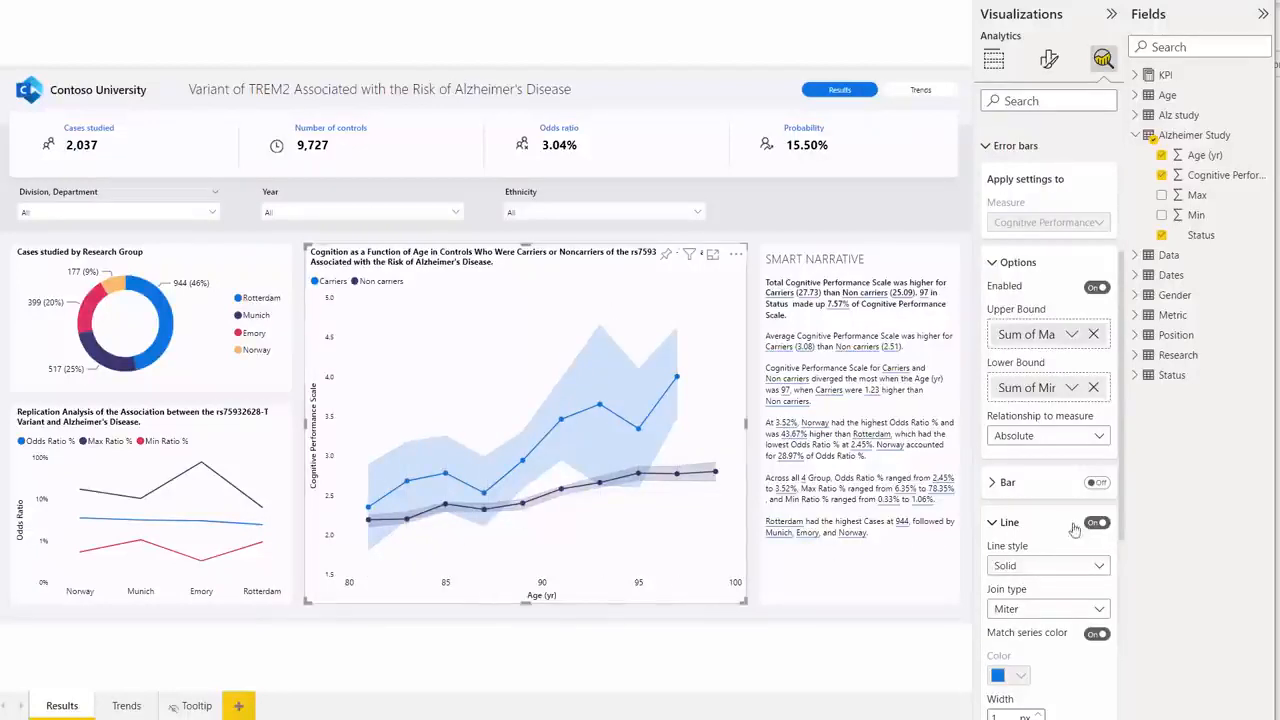
scroll(1055, 462, down, 4)
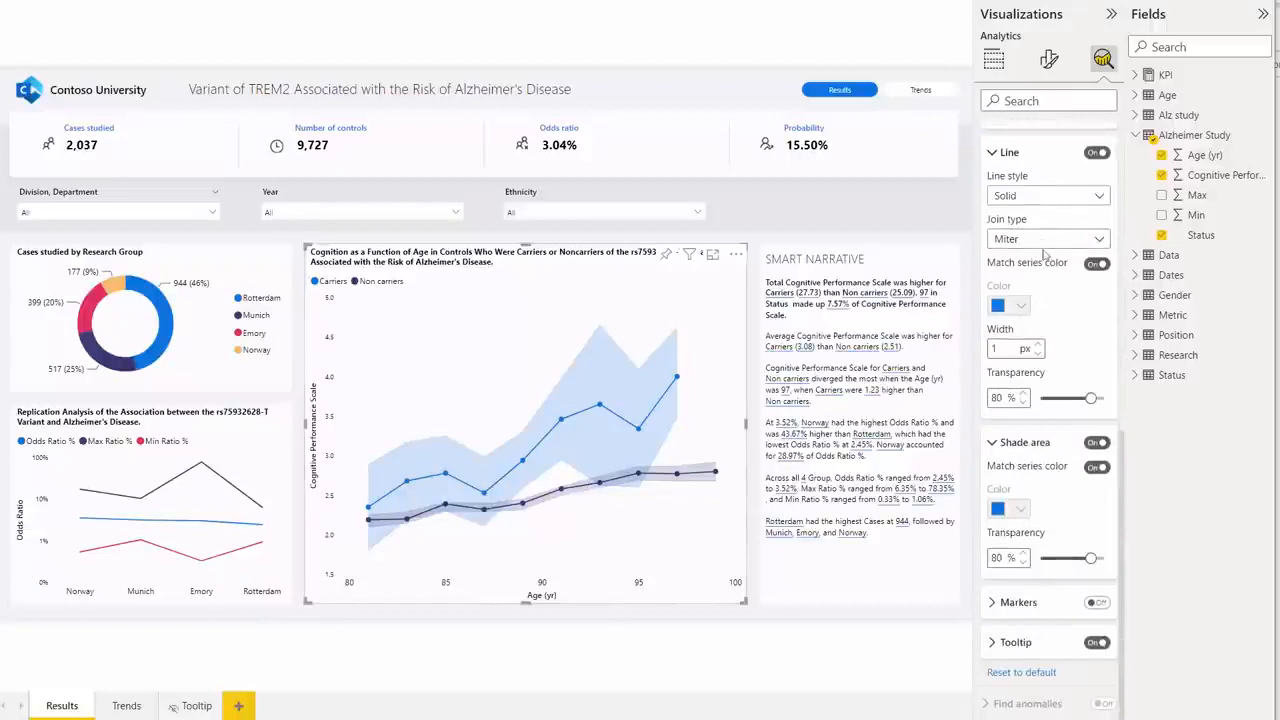
click(1058, 197)
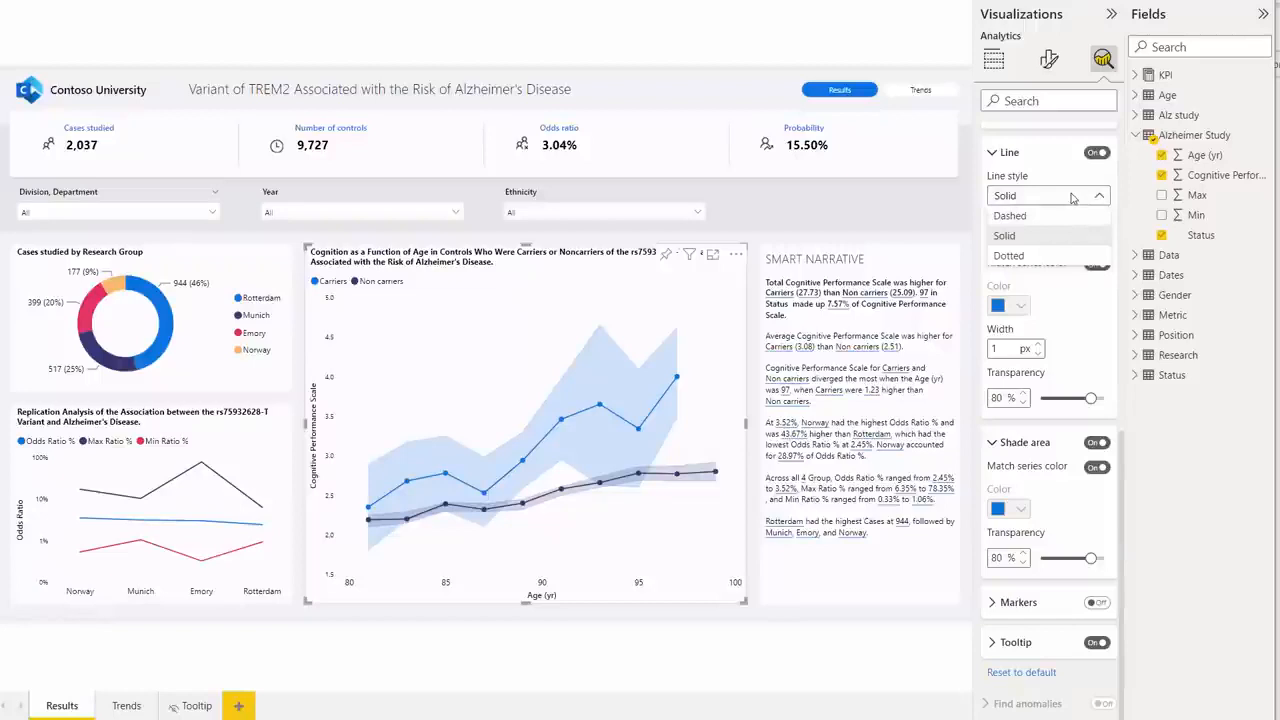
click(1072, 197)
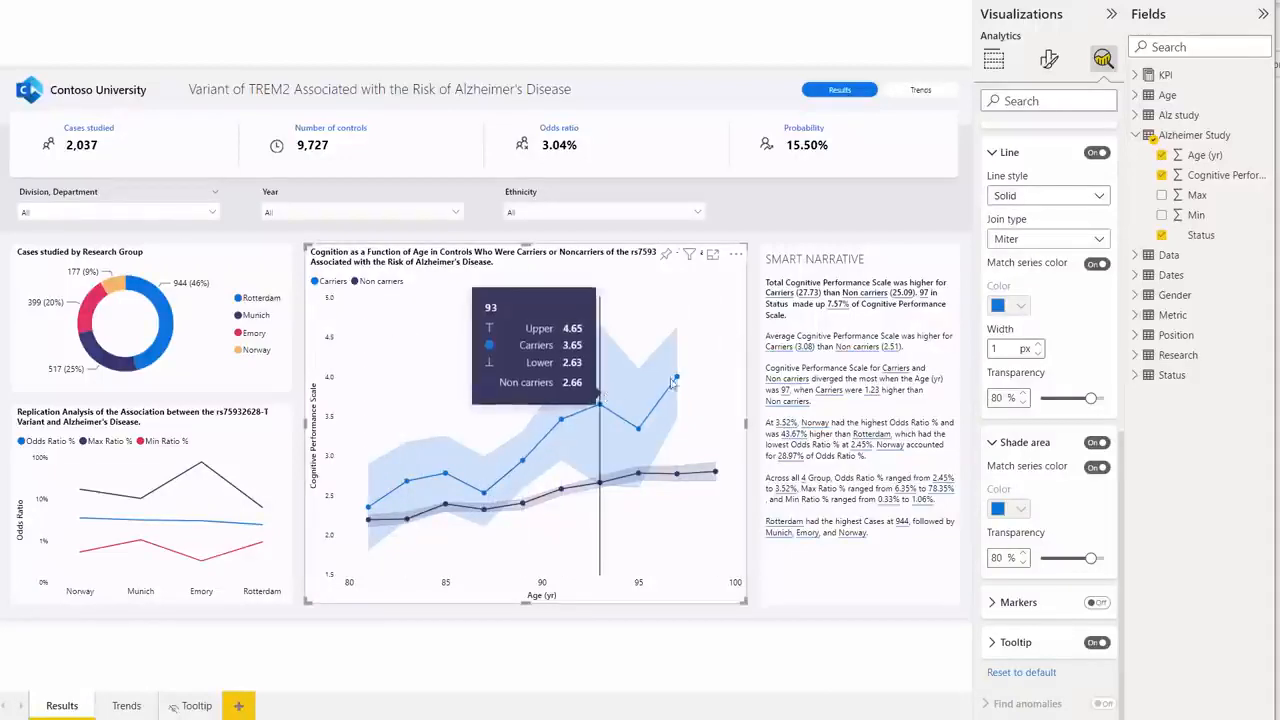
- Switch series color matching off and back on for the error lines, and turn it off for the shade area
click(1097, 265)
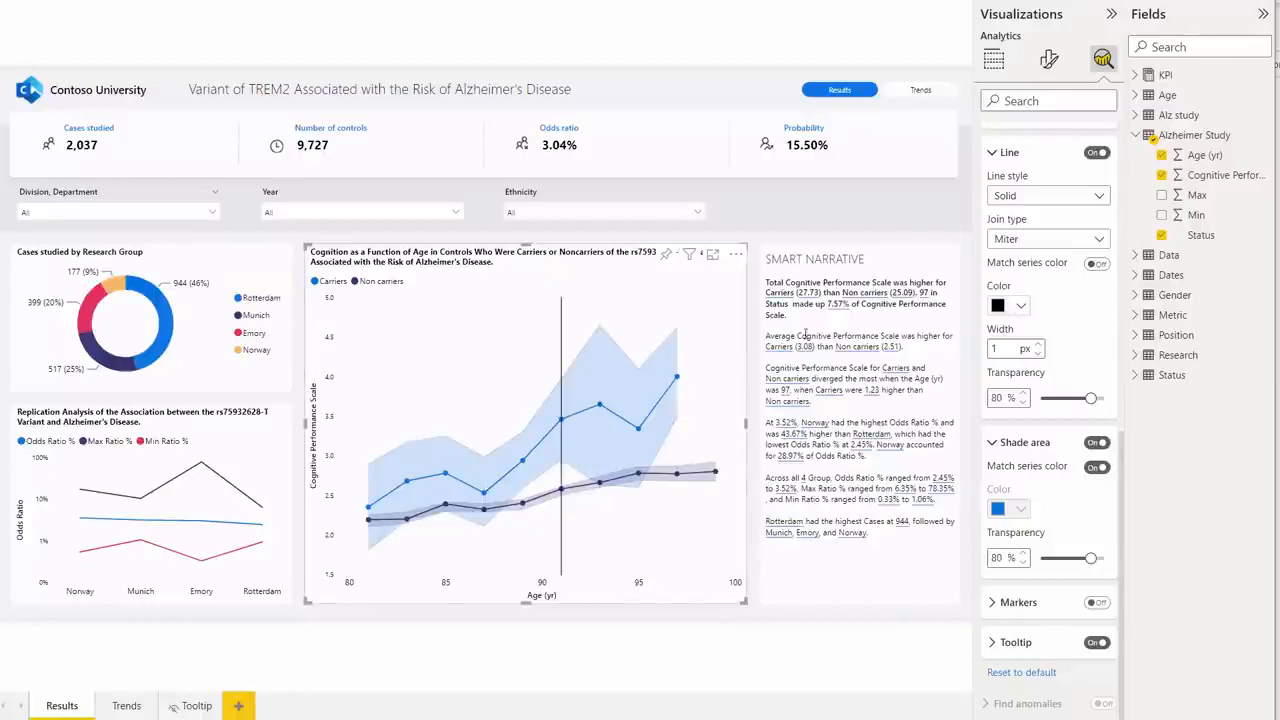
click(1096, 264)
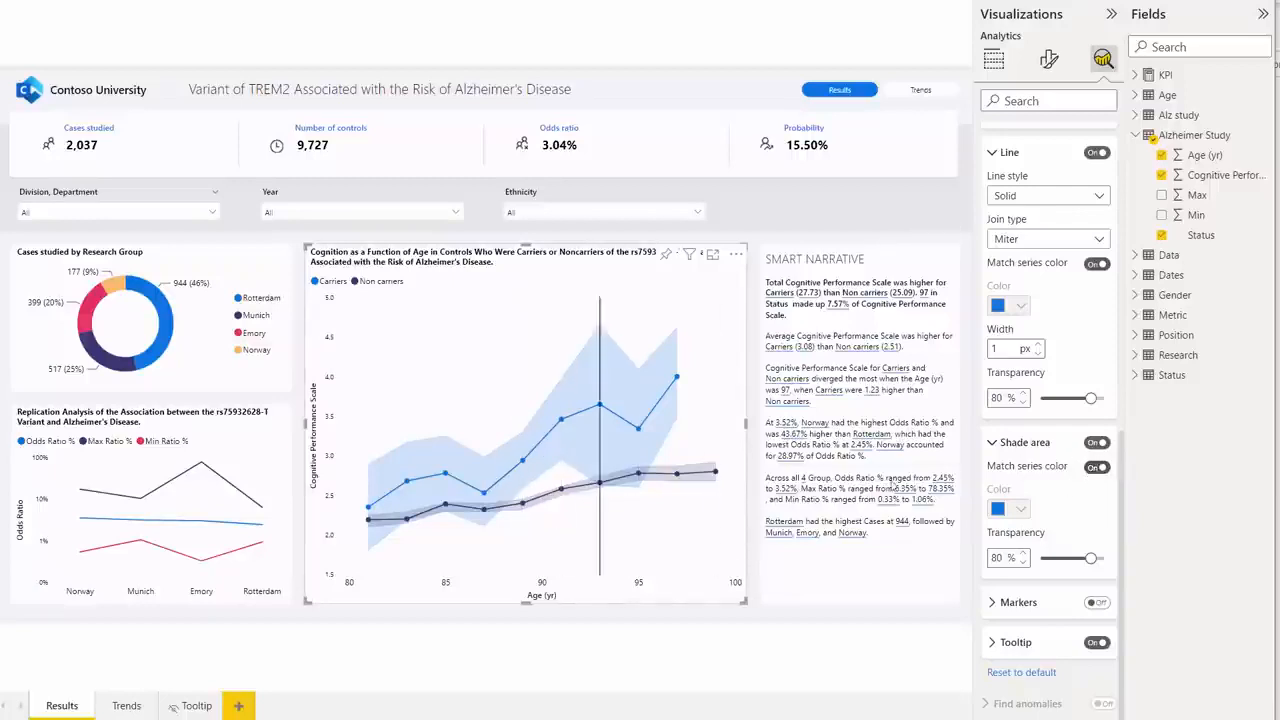
click(1097, 466)
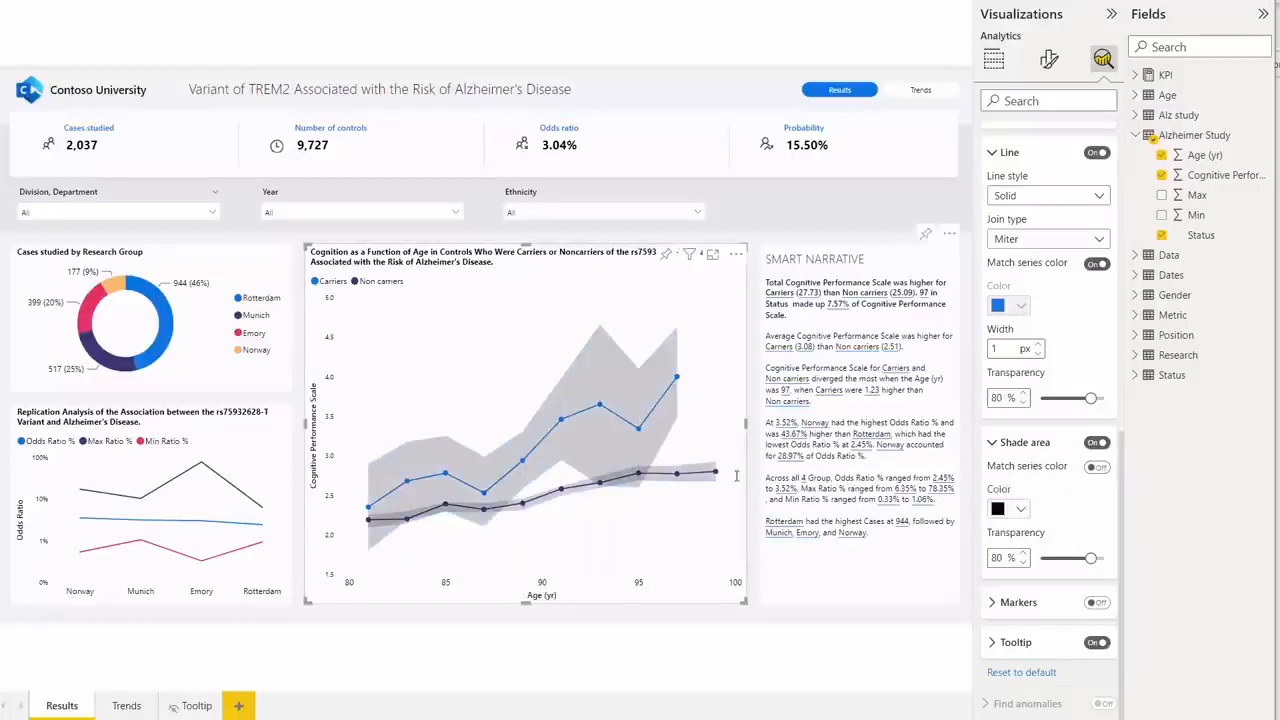
- Match the shade area to the series color, and switch the error bar markers on and back off
click(1099, 469)
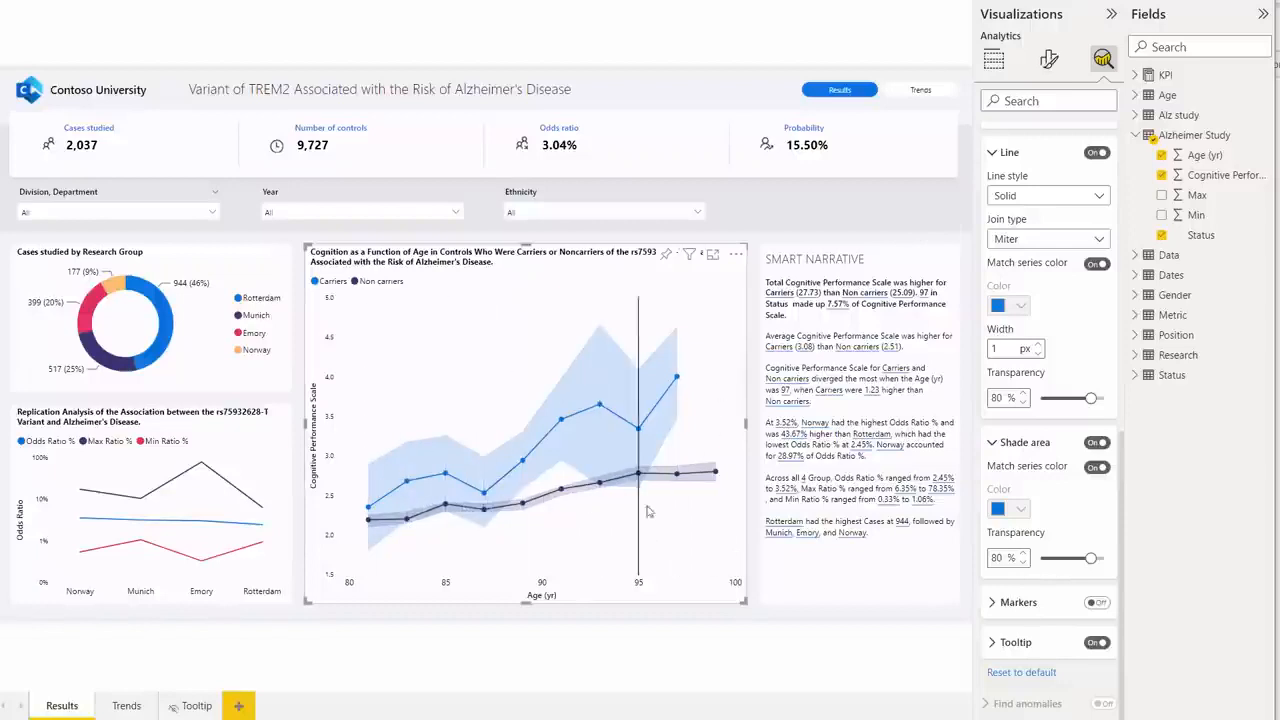
click(1097, 605)
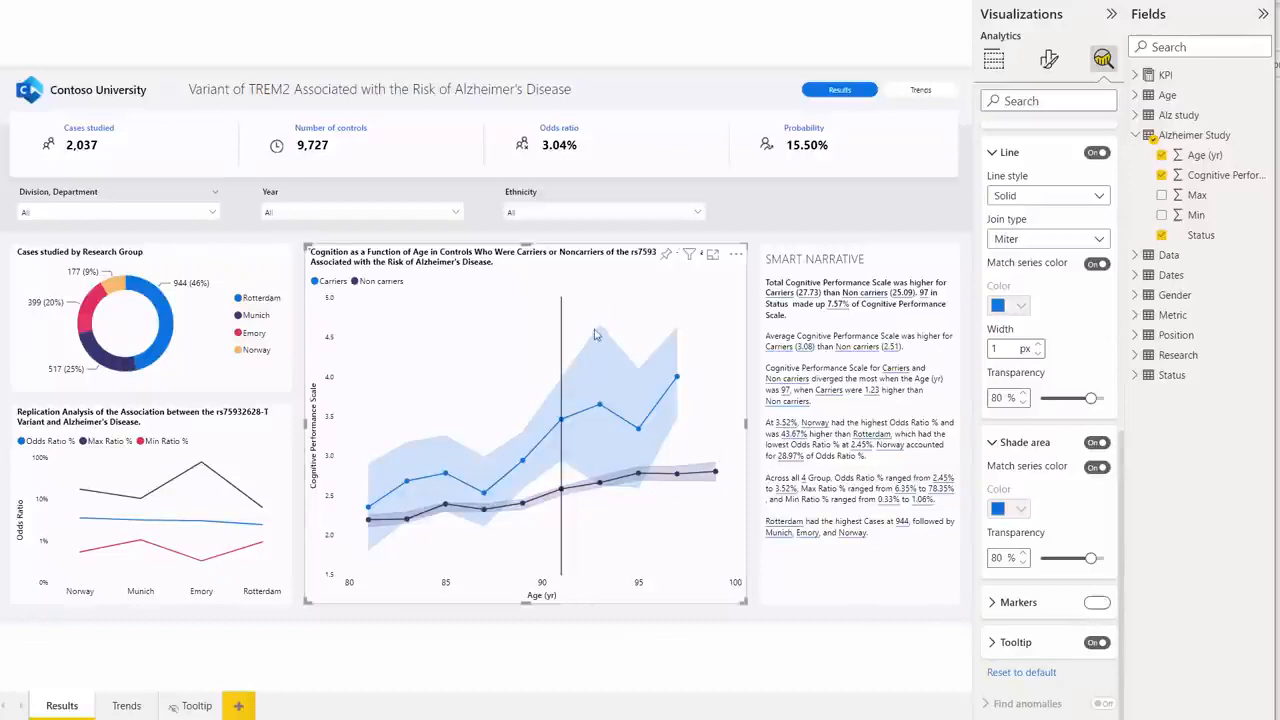
mouse_move(572, 358)
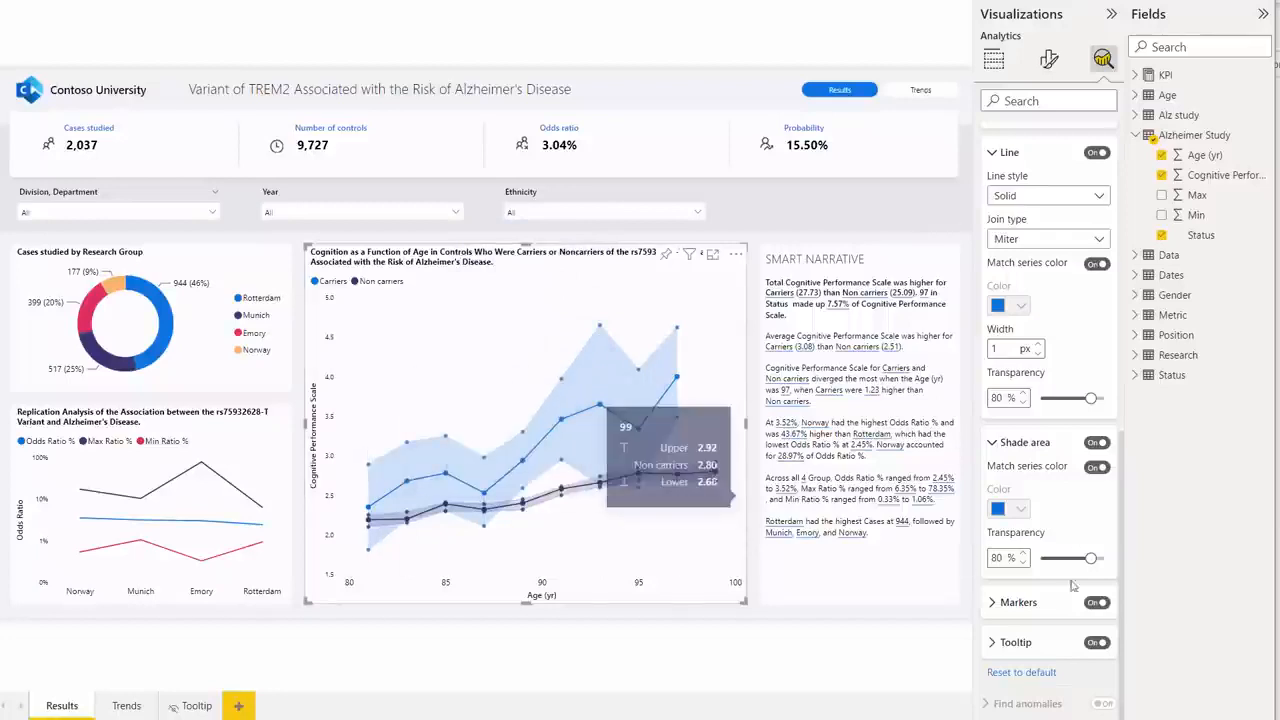
click(1038, 594)
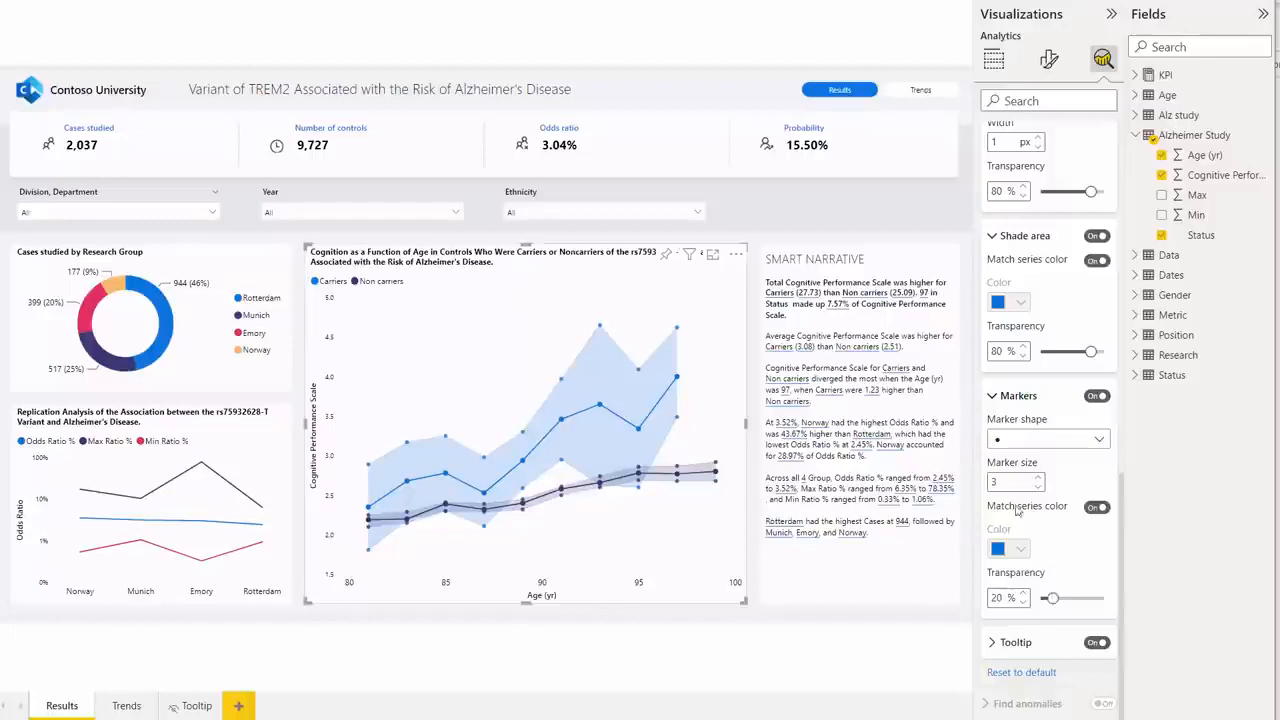
mouse_move(681, 378)
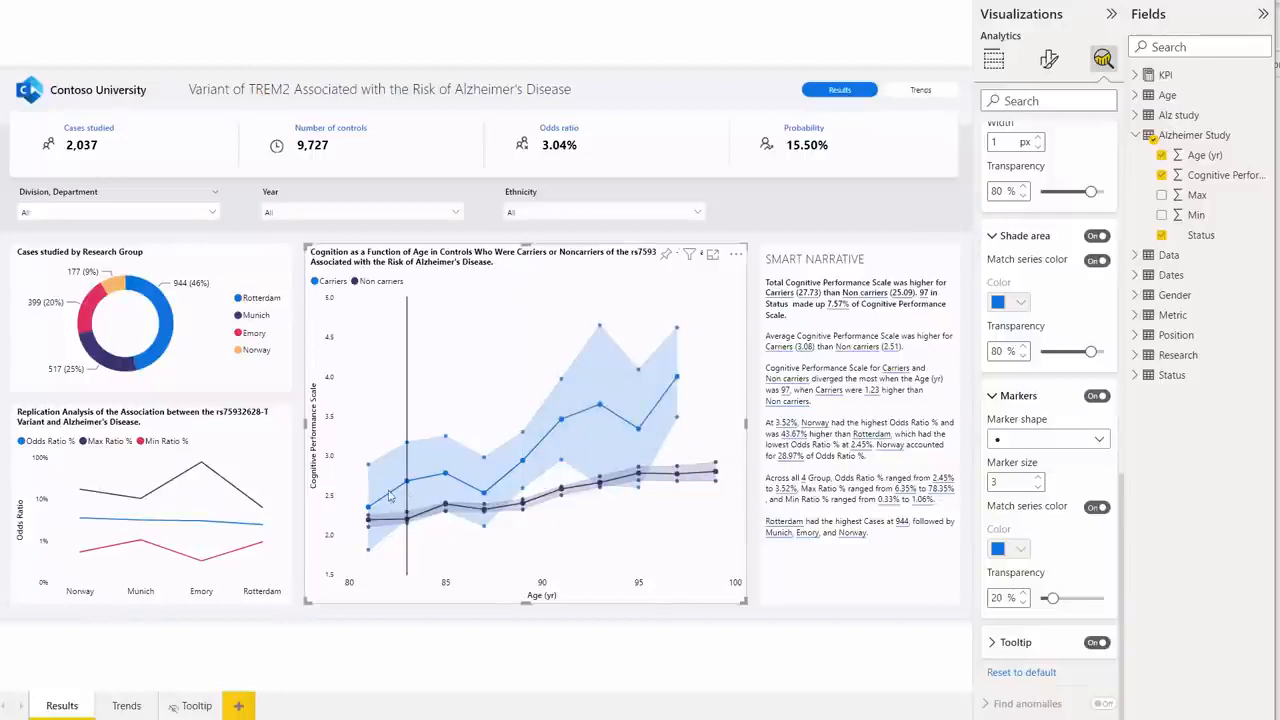
click(1096, 397)
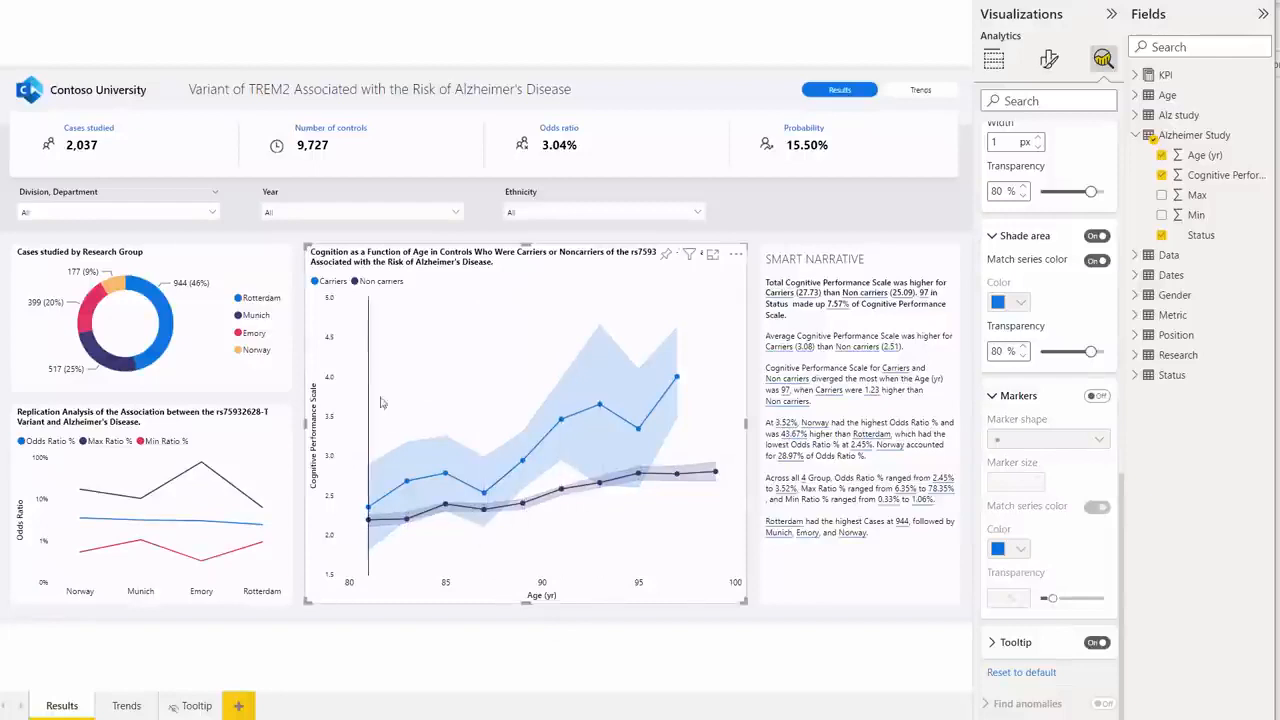
- Try the Relative (numeric) and Relative (percentage) label formats for the error bar tooltip and set it back to Absolute
mouse_move(563, 423)
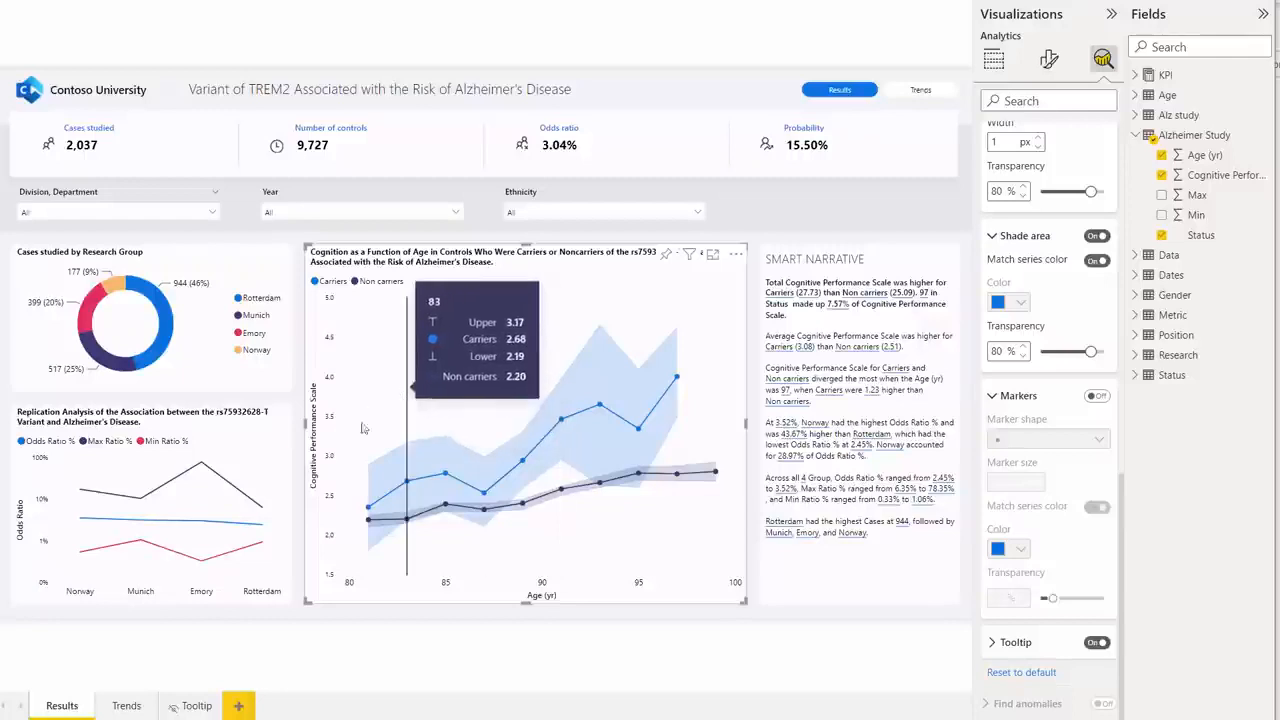
mouse_move(374, 513)
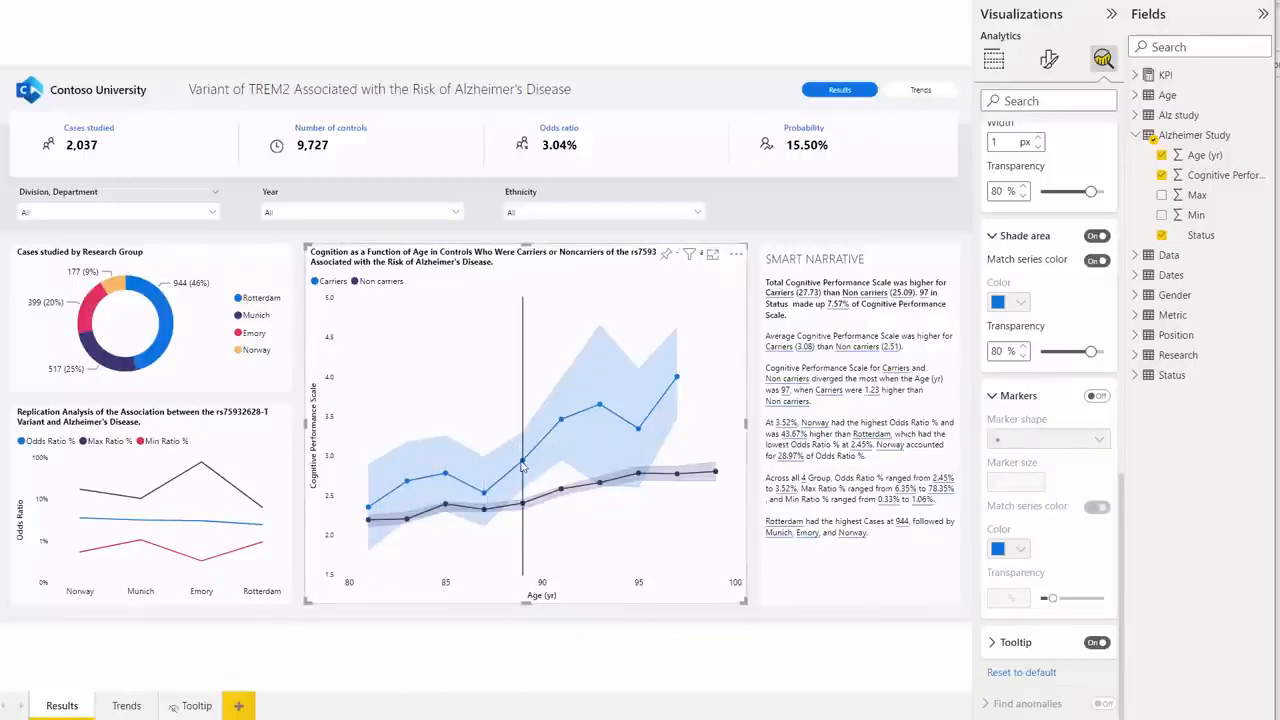
mouse_move(522, 466)
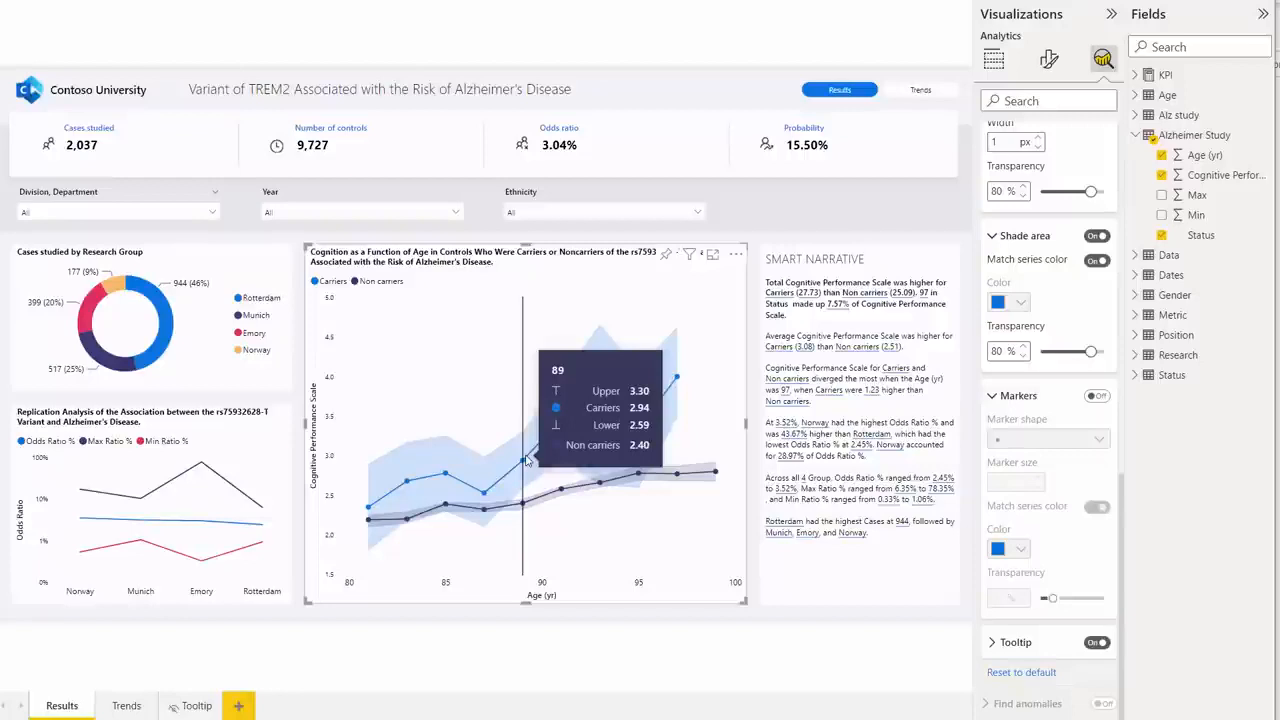
click(1010, 645)
click(1050, 642)
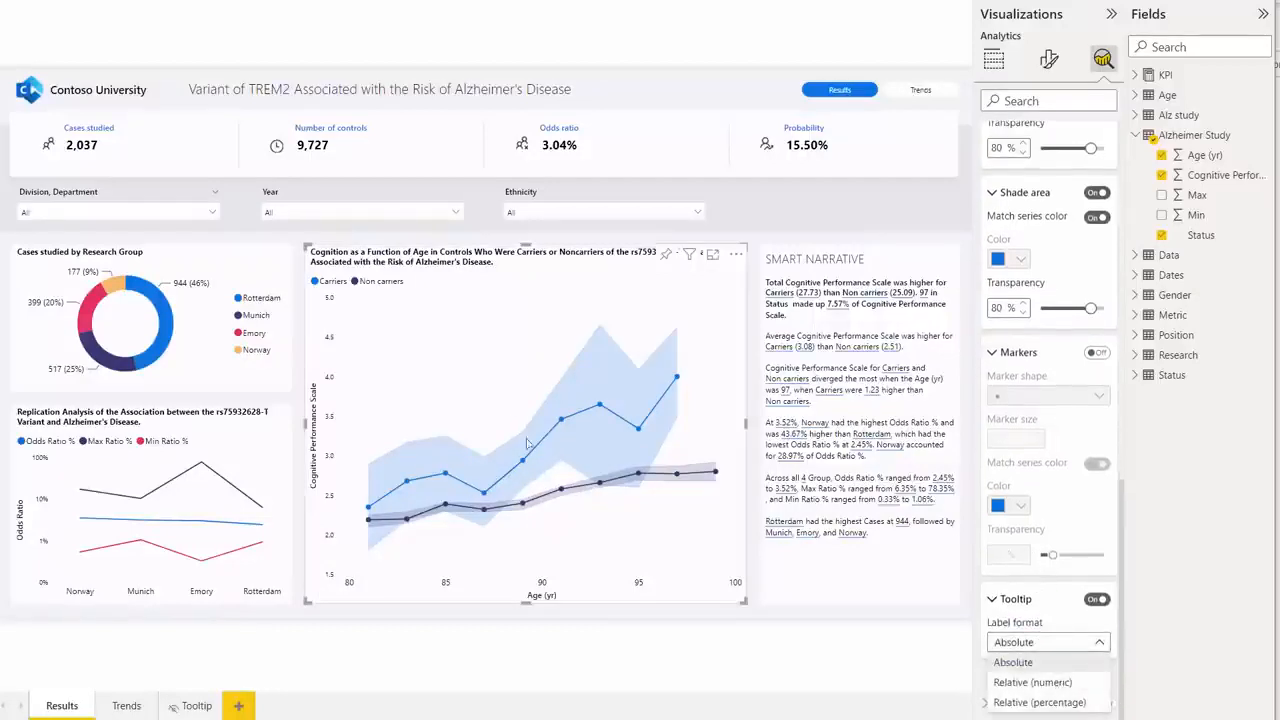
click(448, 460)
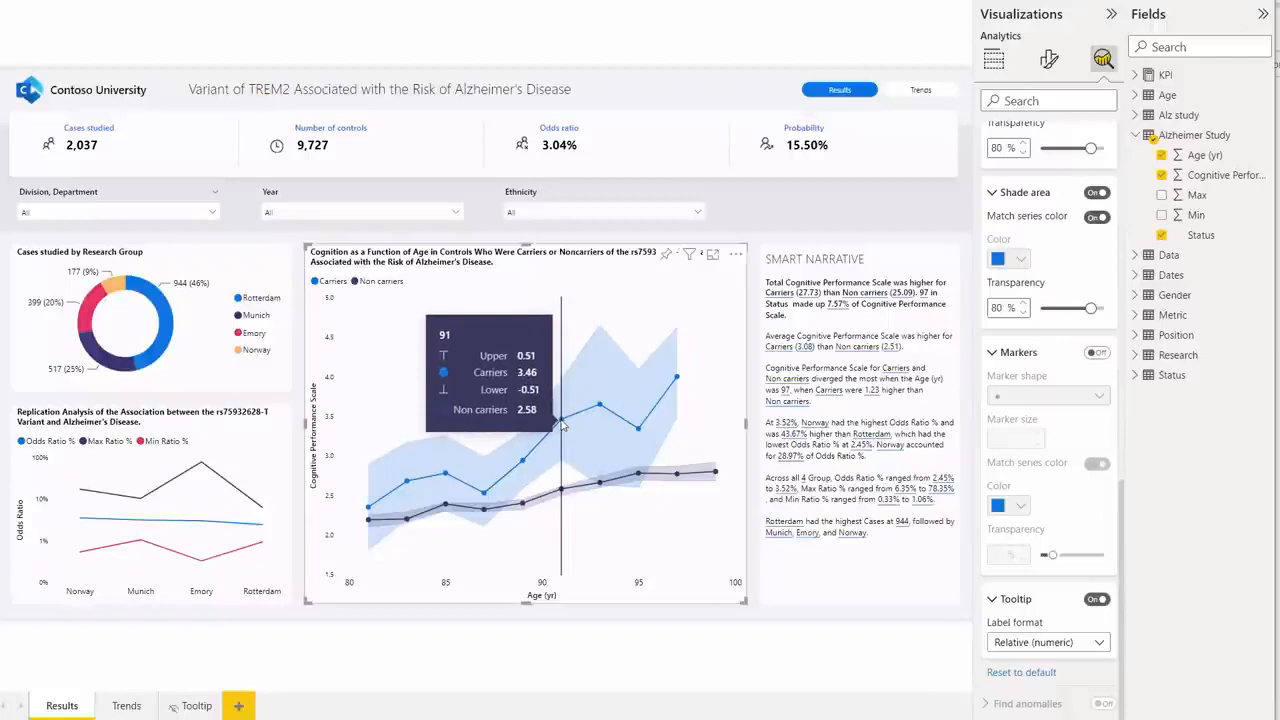
click(1084, 645)
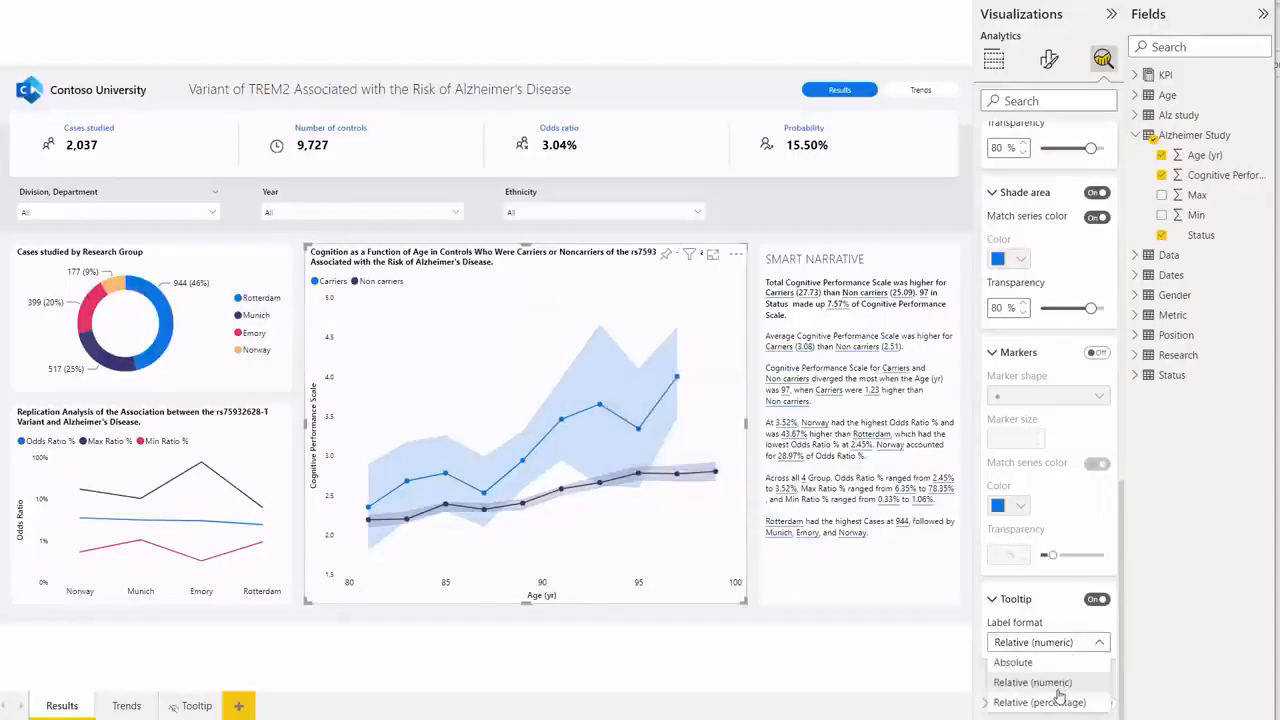
click(594, 410)
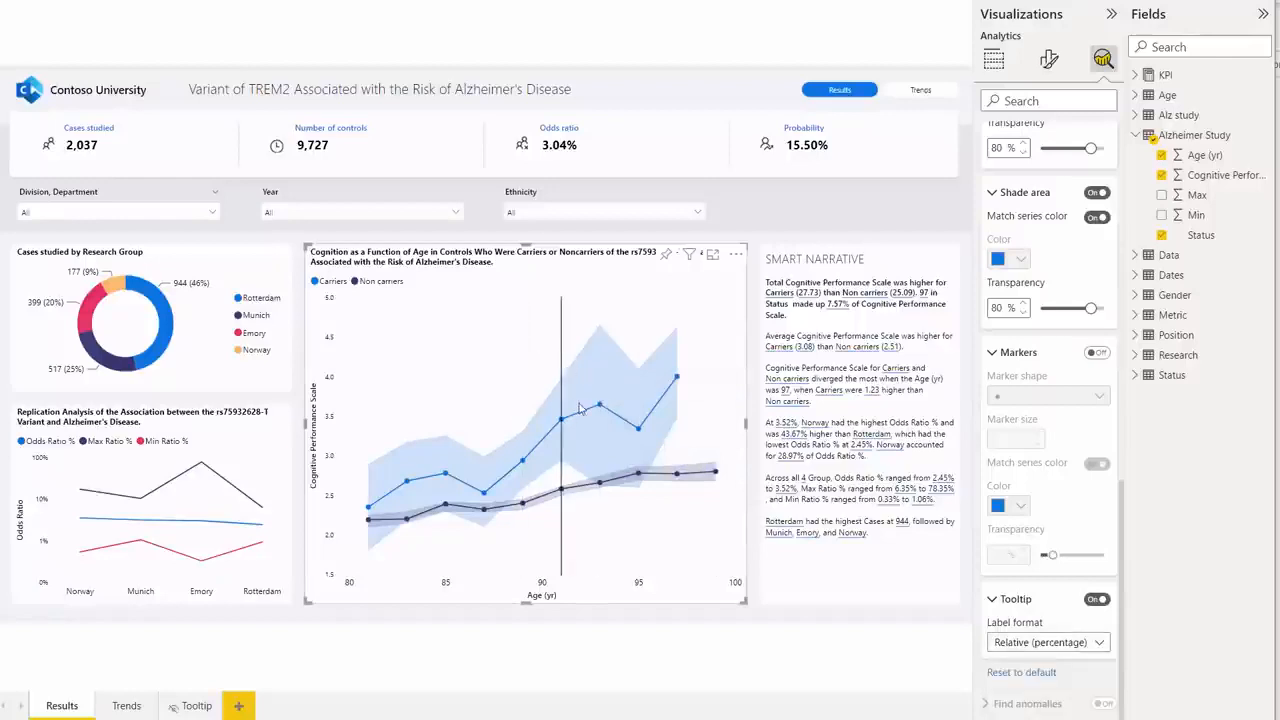
mouse_move(600, 410)
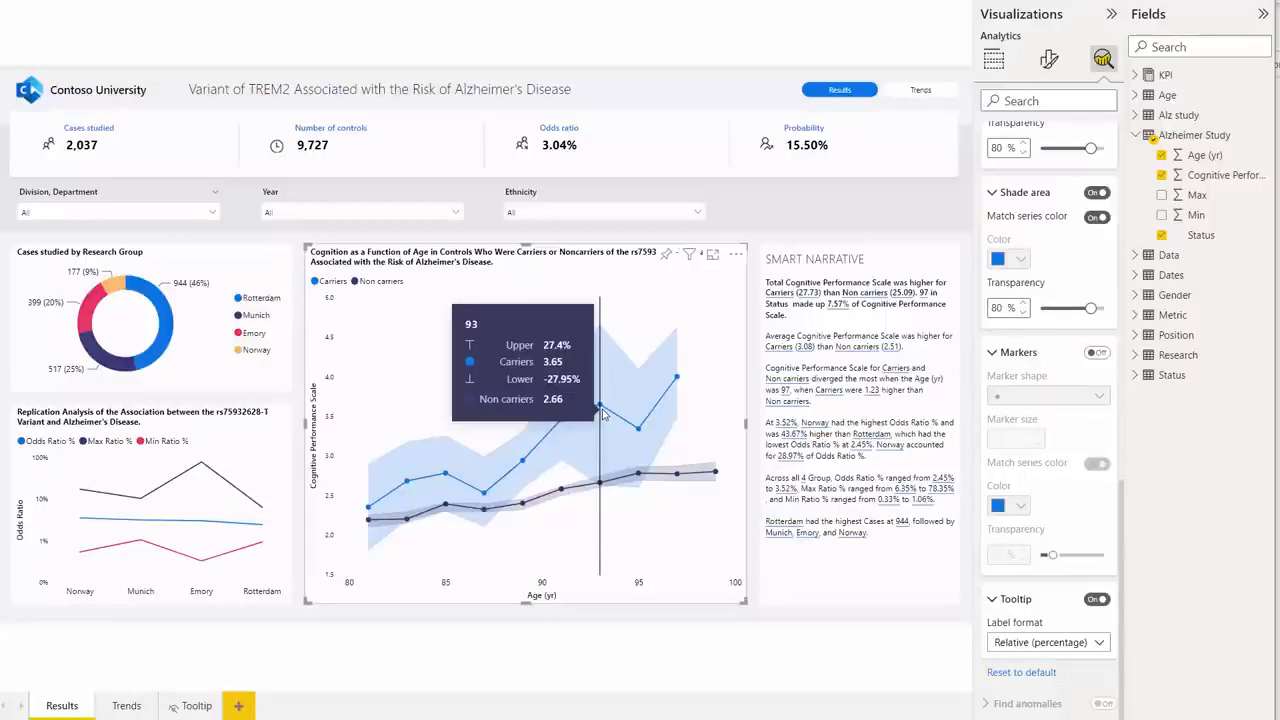
click(1044, 649)
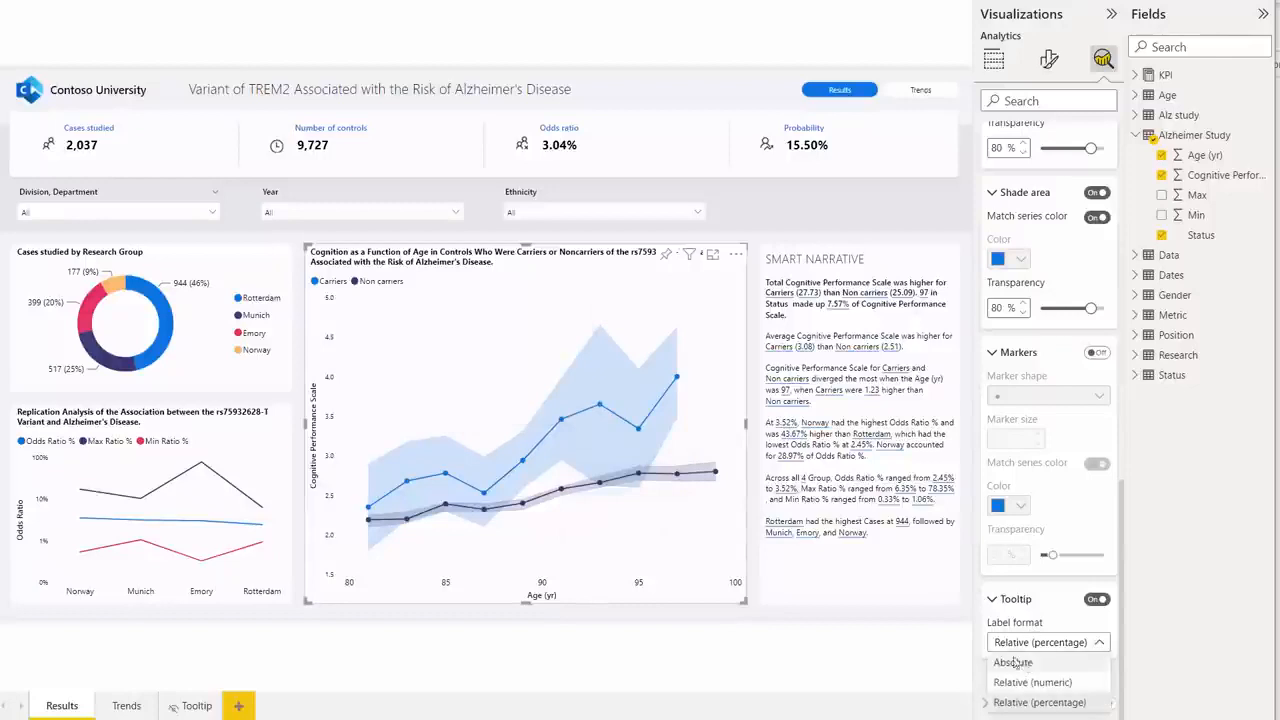
click(1025, 663)
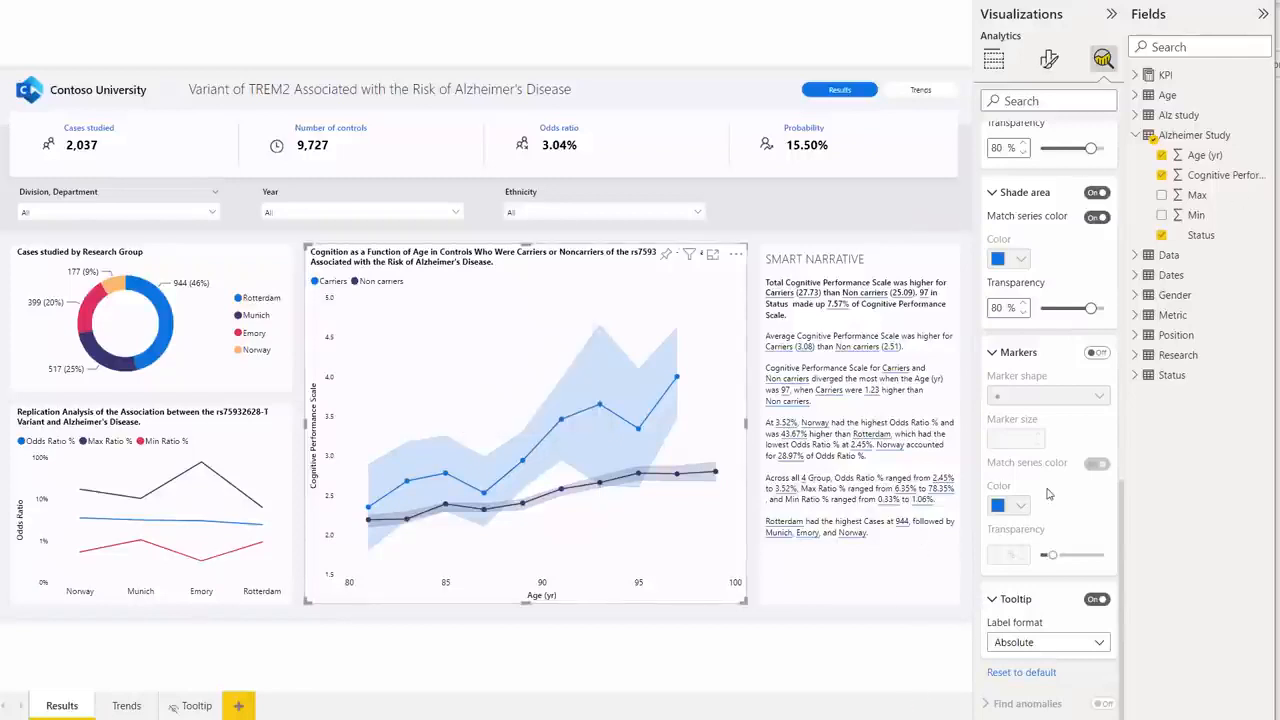
scroll(1048, 493, up, 10)
scroll(1048, 493, up, 1)
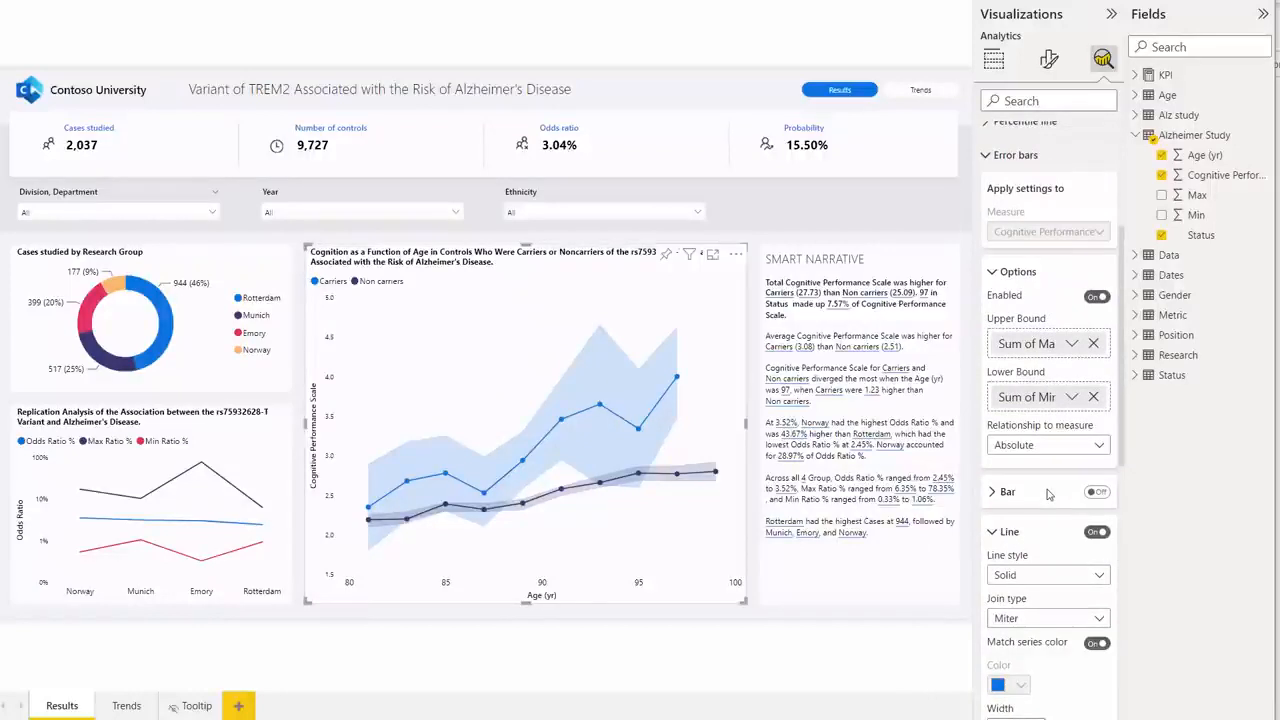
scroll(1050, 500, down, 5)
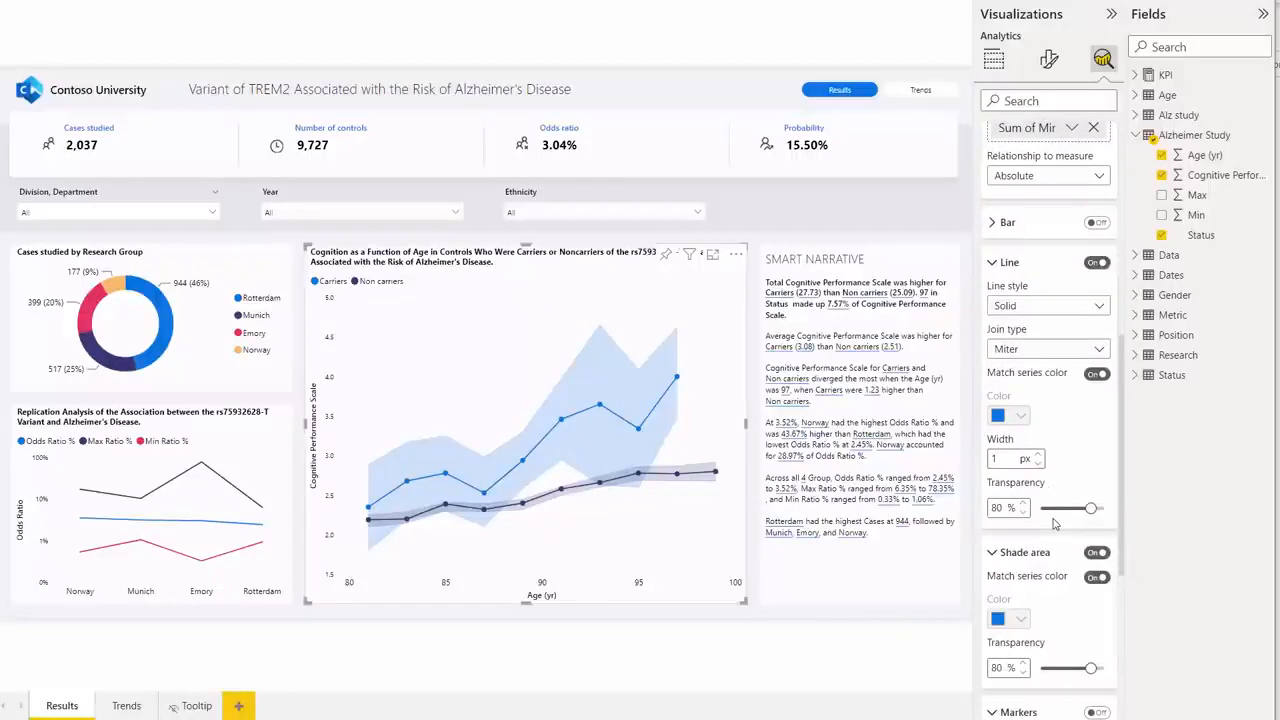
mouse_move(521, 536)
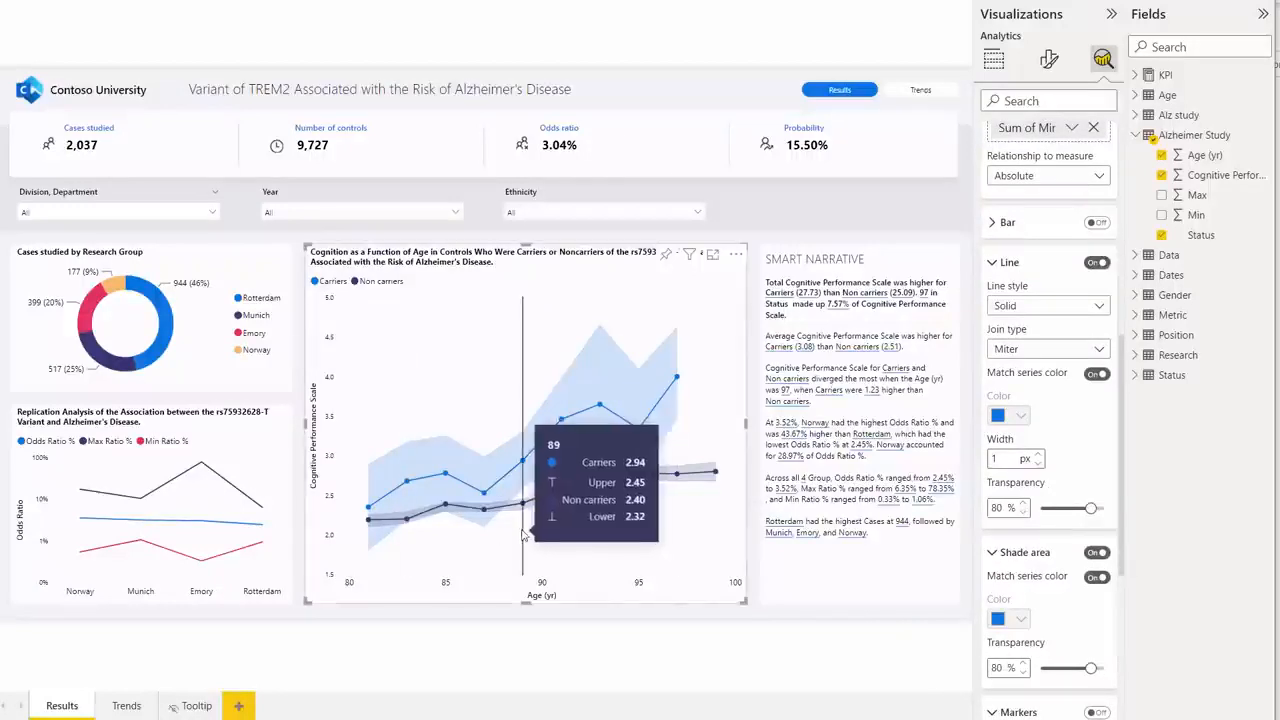
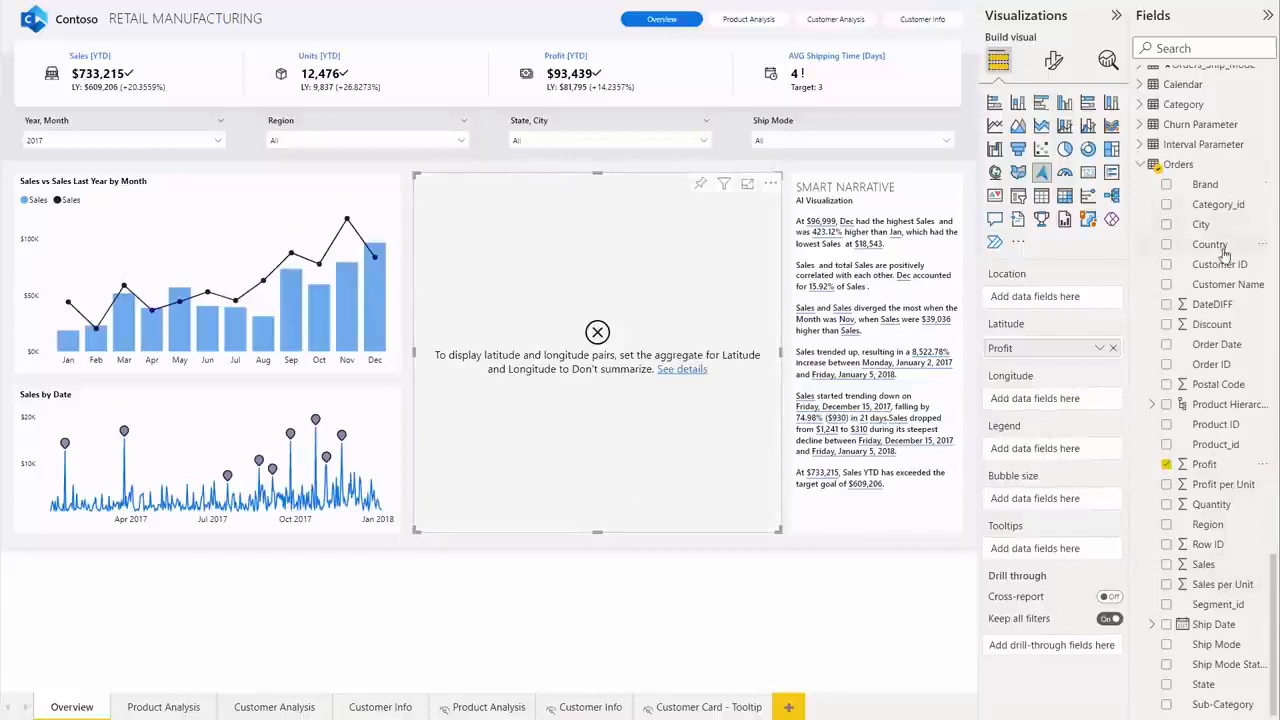
- Assign Profit to the map's bubble size instead of latitude, and set its location hierarchy to Country, State, City
drag(1032, 352, 1032, 500)
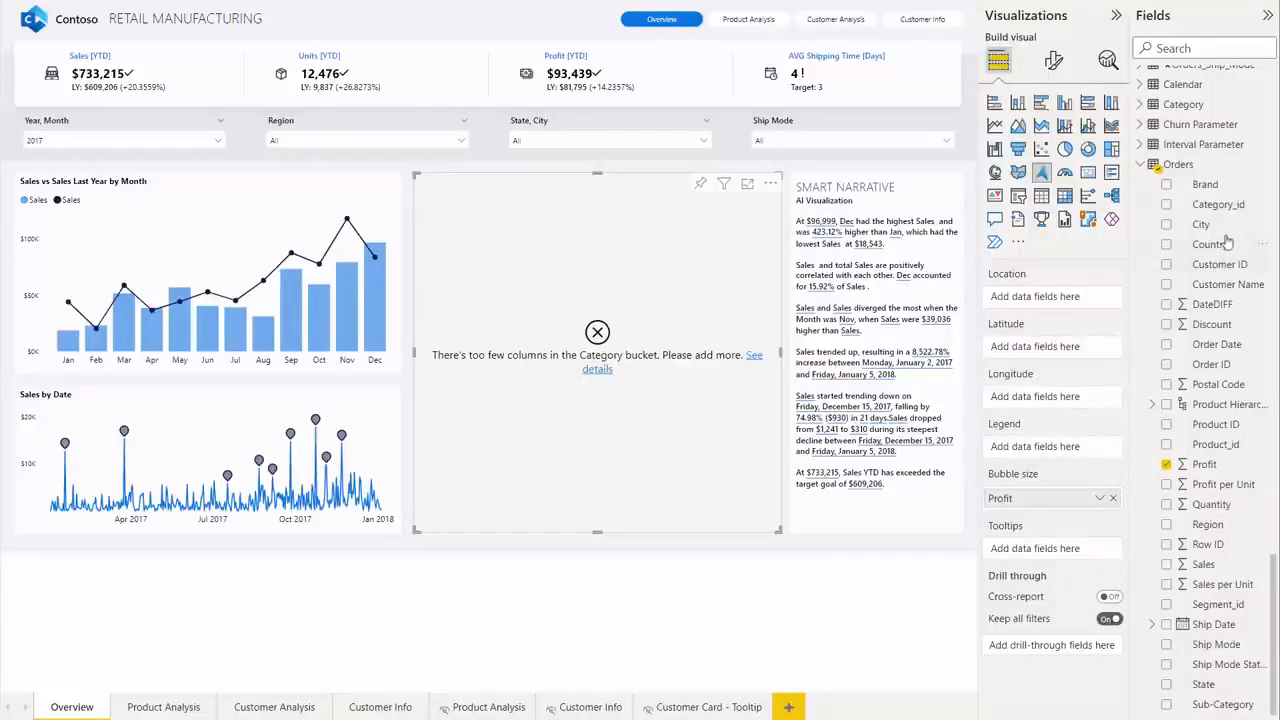
drag(1203, 227, 1086, 298)
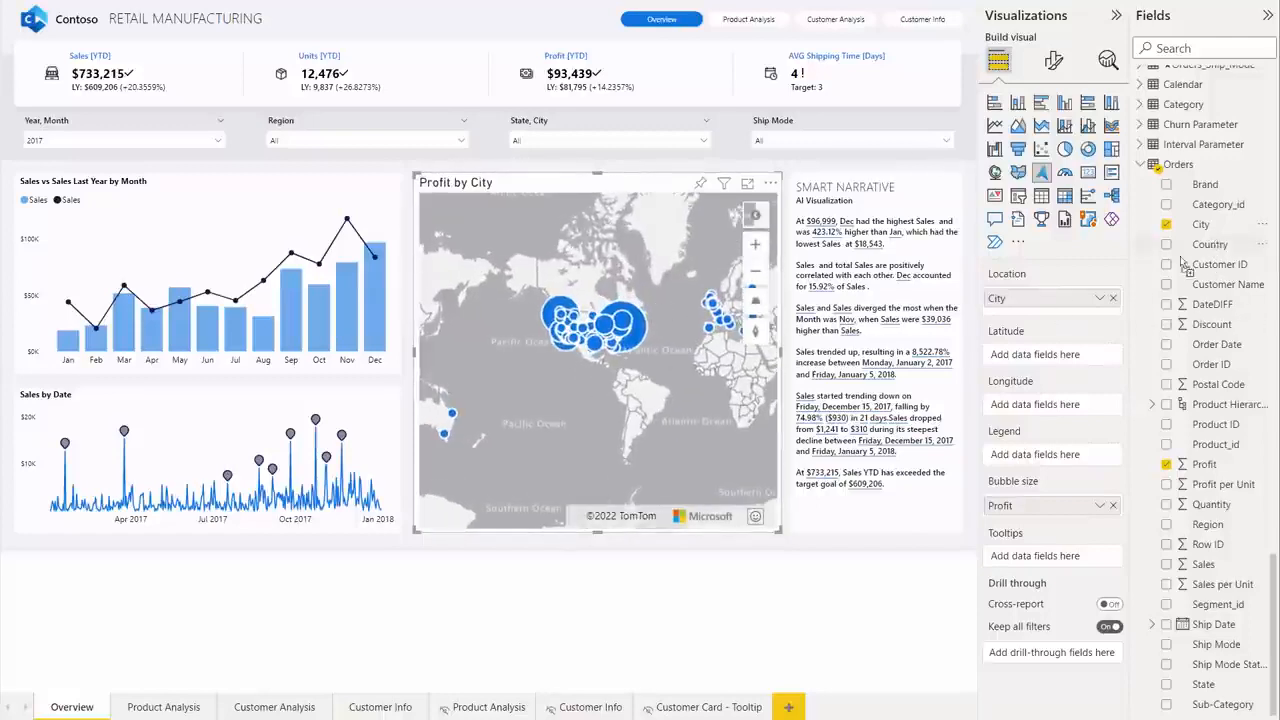
drag(1192, 248, 1055, 310)
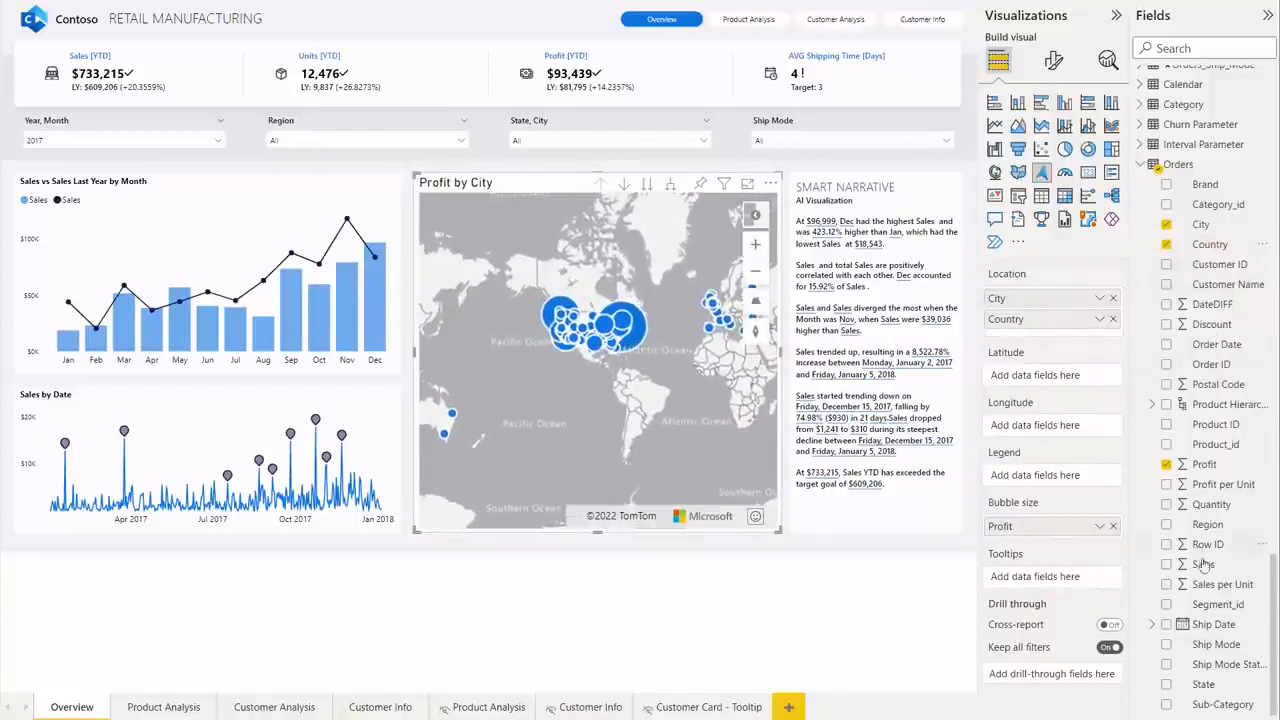
drag(1203, 684, 1030, 303)
drag(1045, 348, 1046, 319)
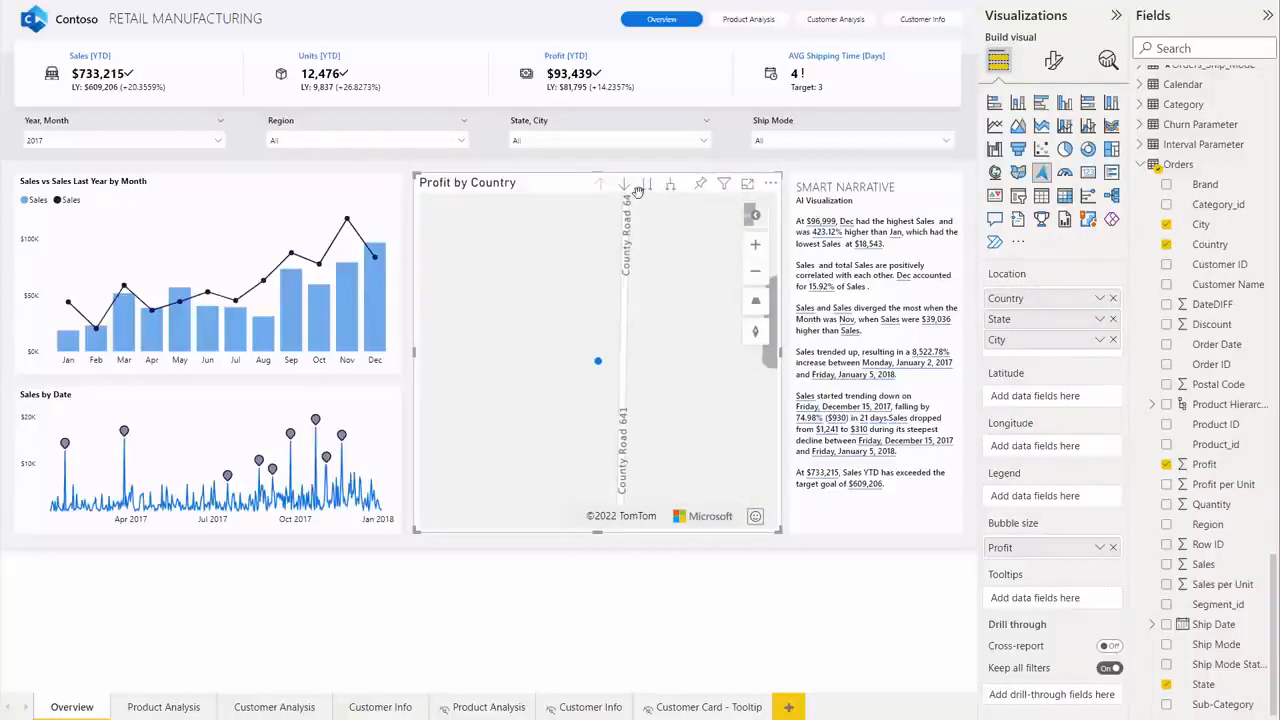
- Expand the map's location hierarchy down to city level and bring it back up to the Country and State level
click(671, 187)
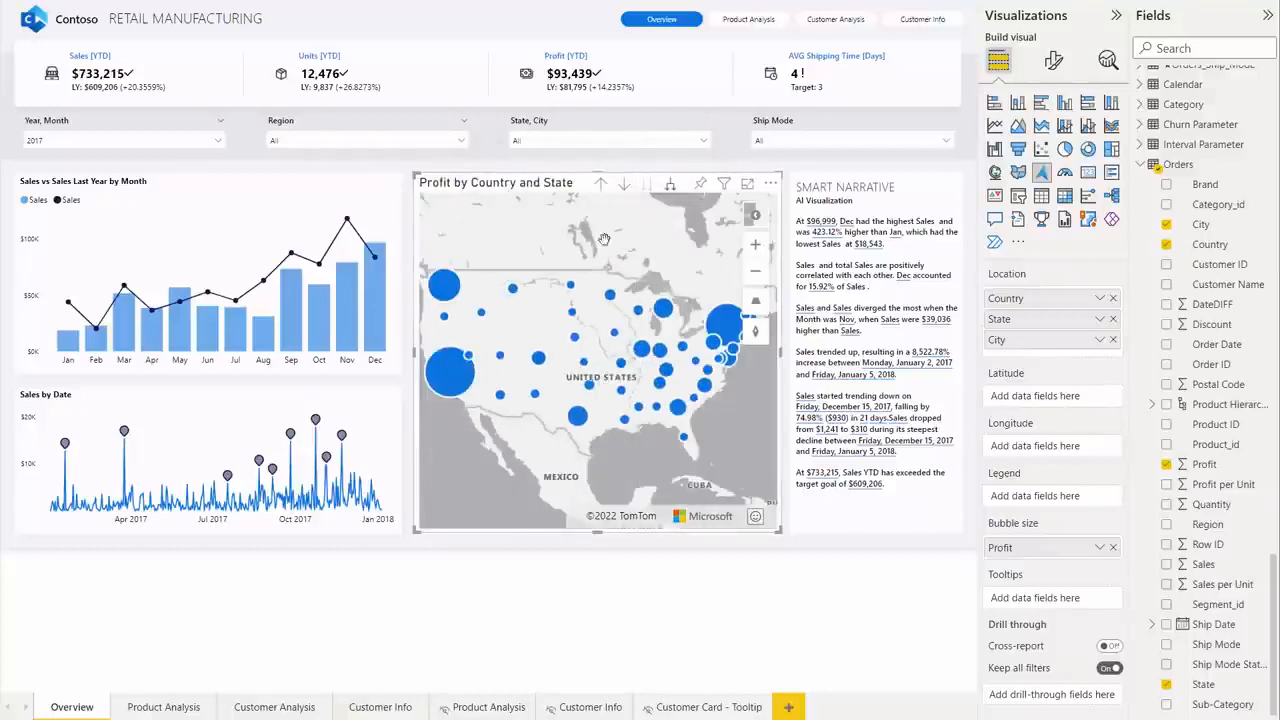
click(671, 187)
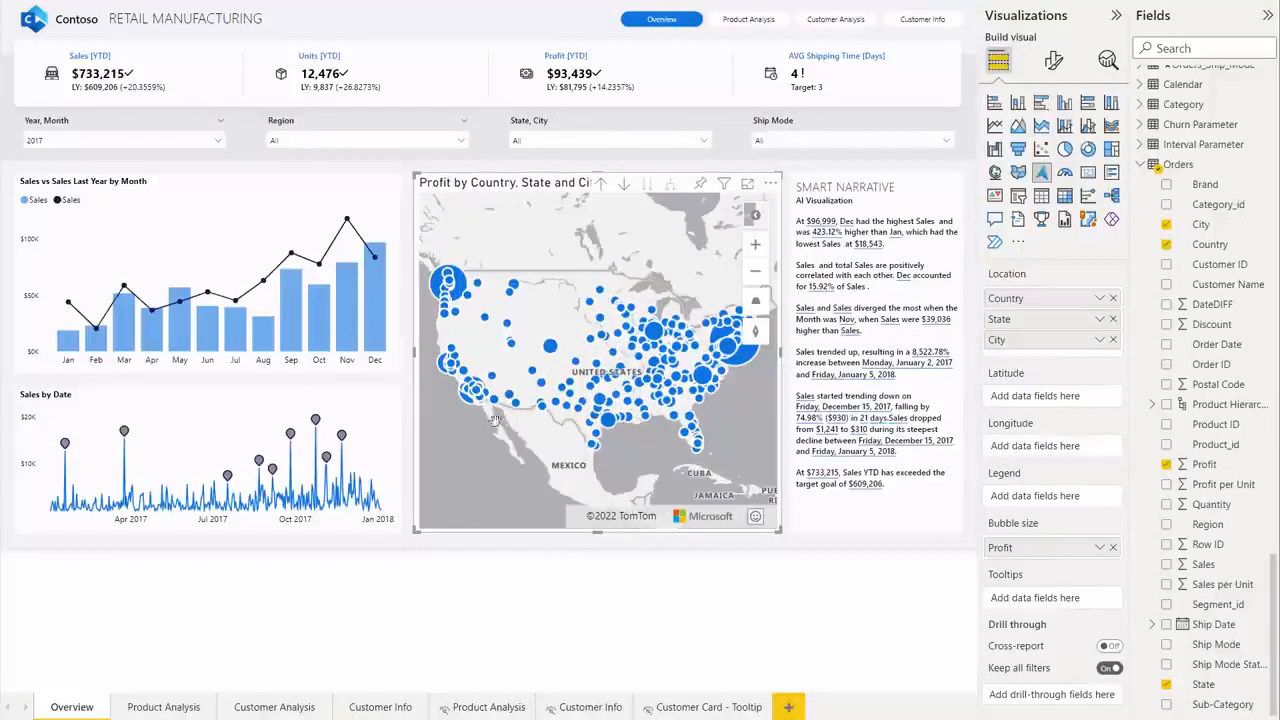
click(601, 188)
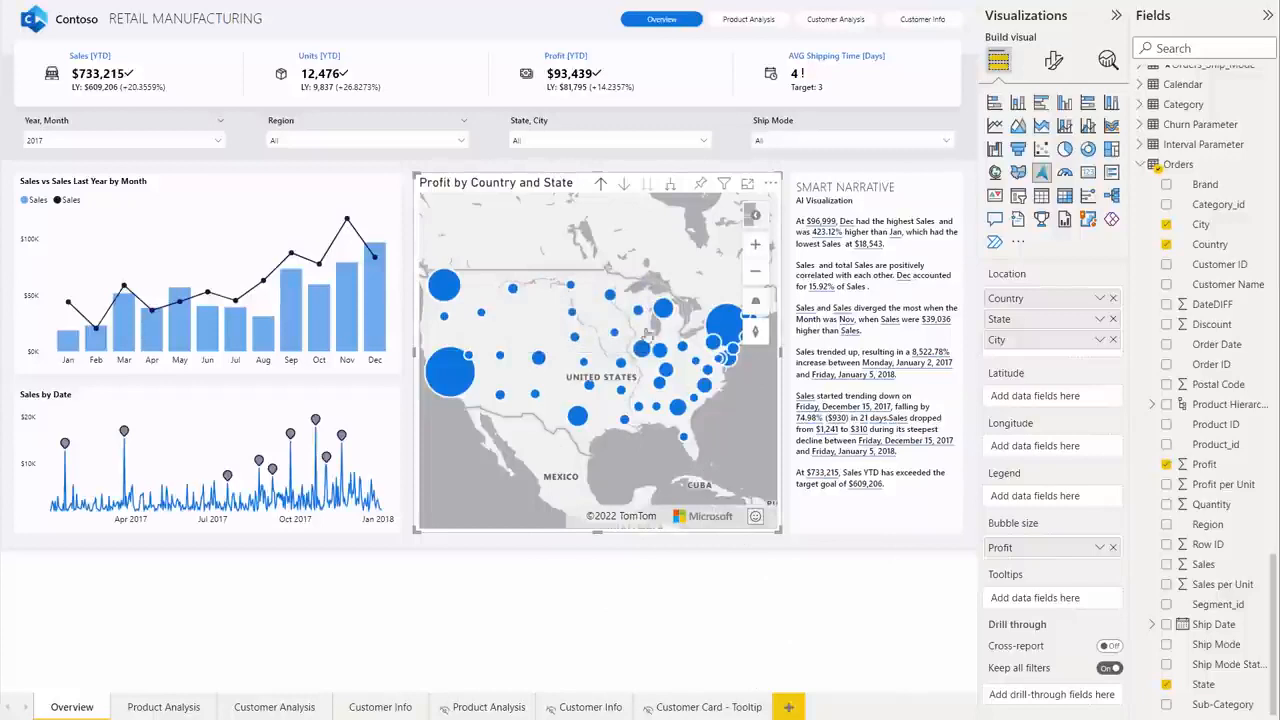
- Add Category_id as the map's legend and inspect the profit by category for individual states
drag(1218, 205, 1074, 505)
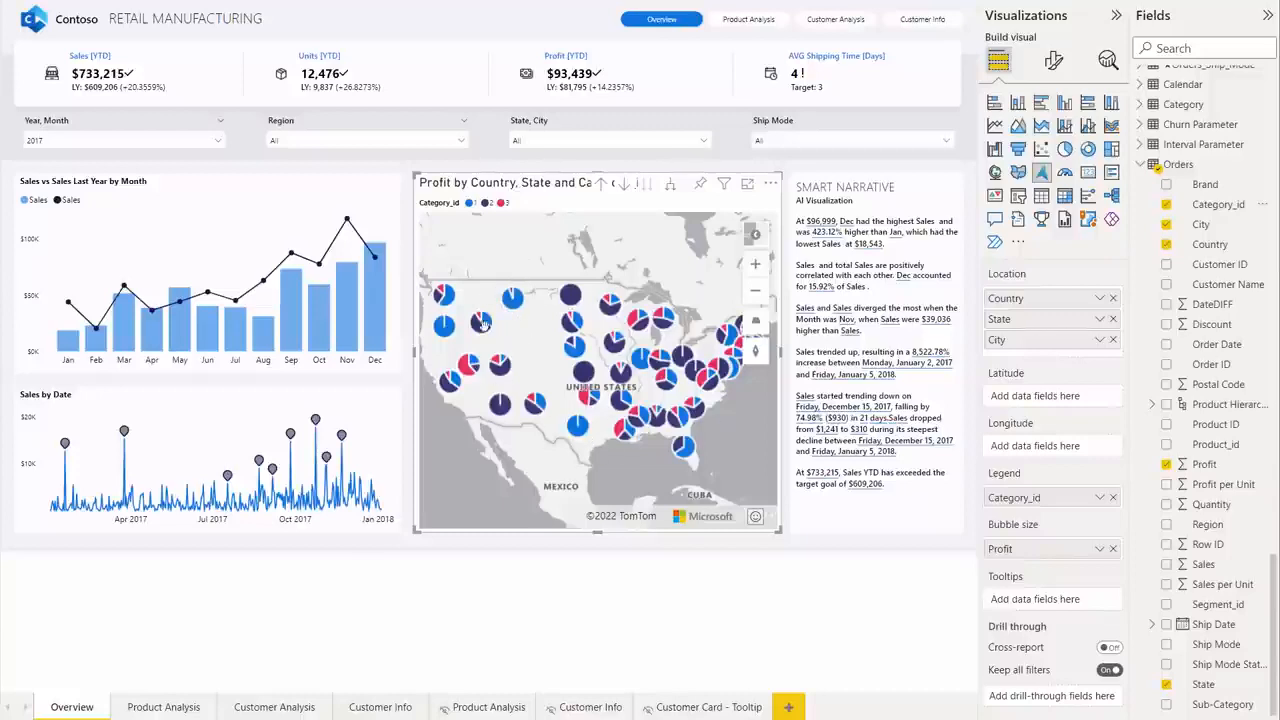
mouse_move(451, 345)
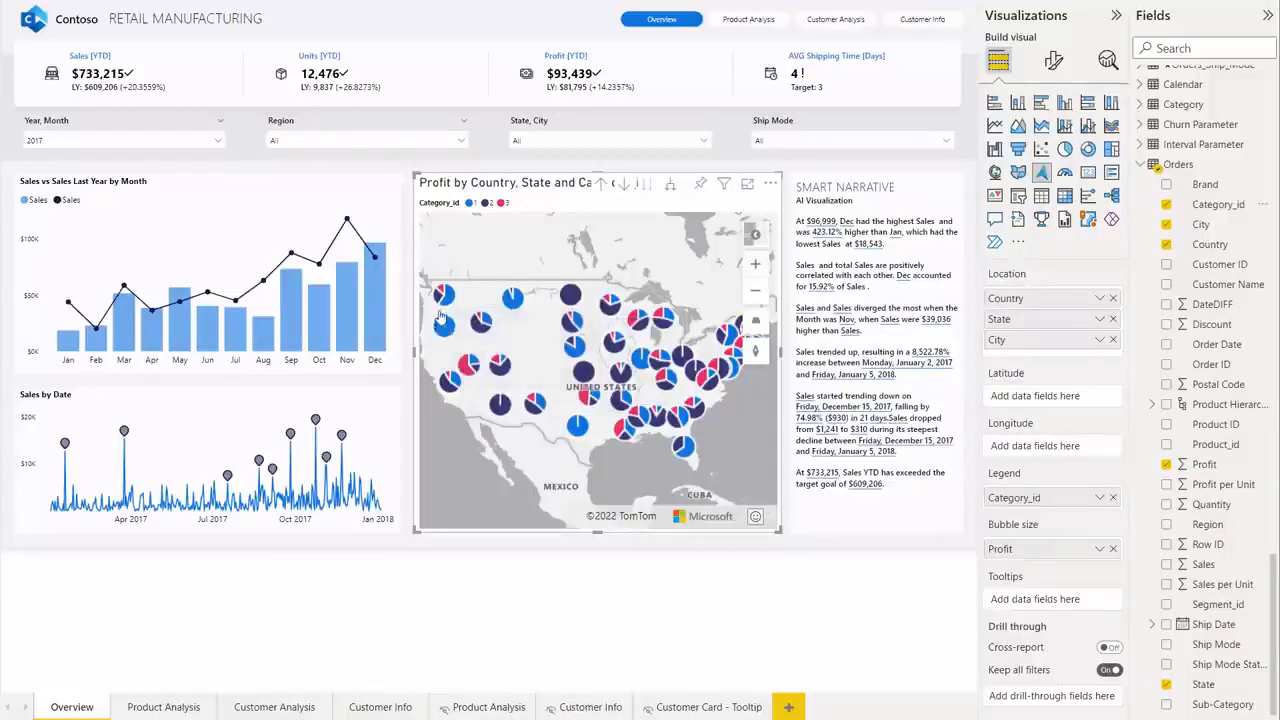
mouse_move(529, 311)
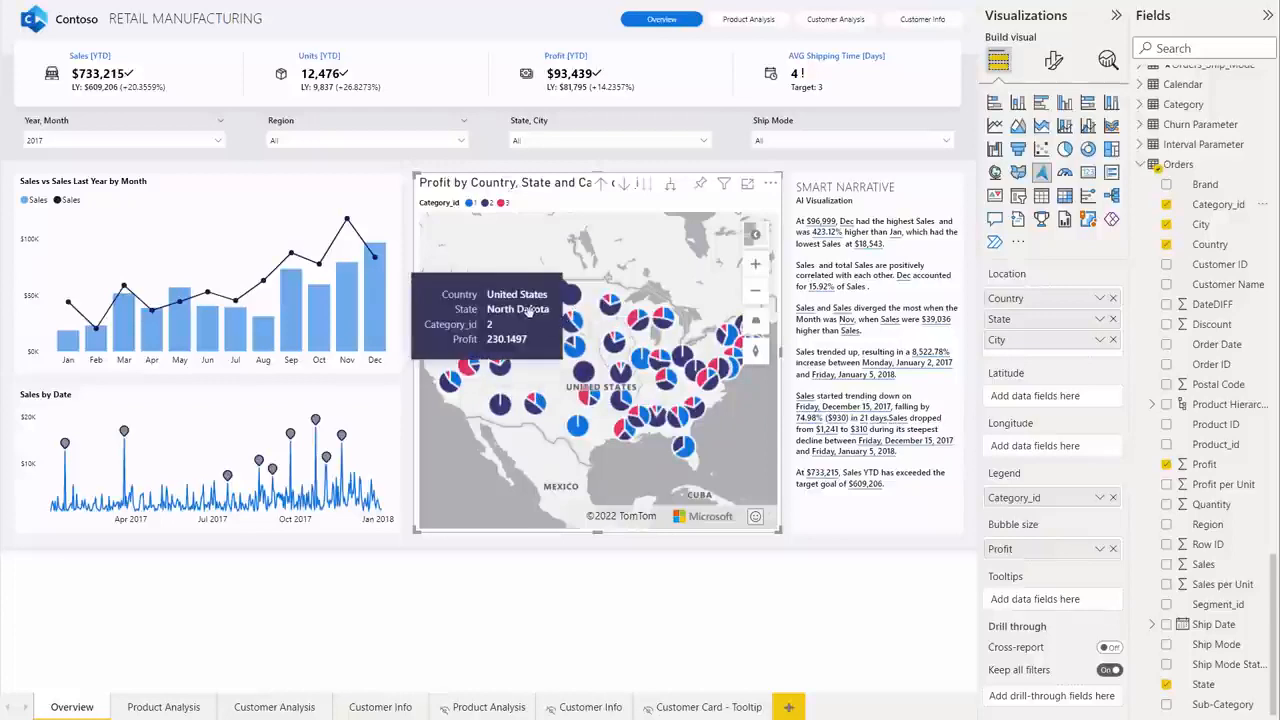